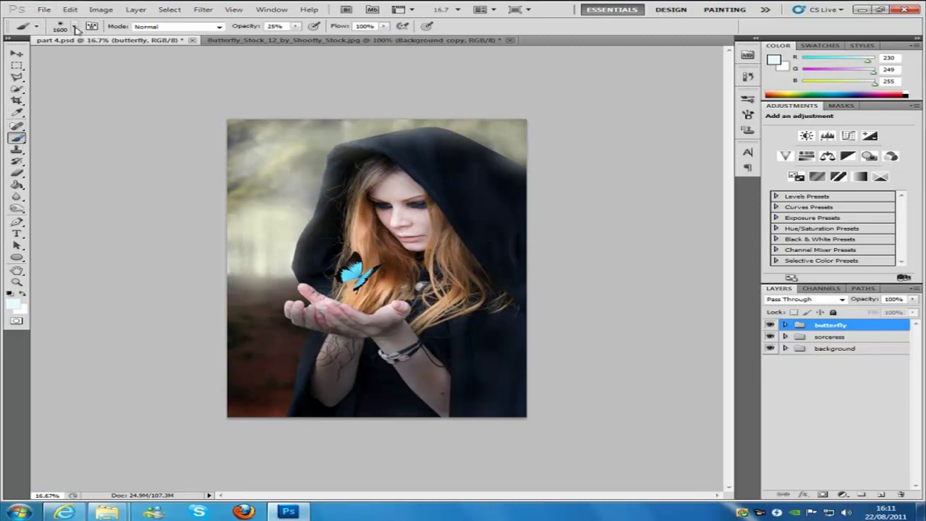
- Choose the 42 px brush preset near the end of the brush list and set its size to 1600 px
click(74, 27)
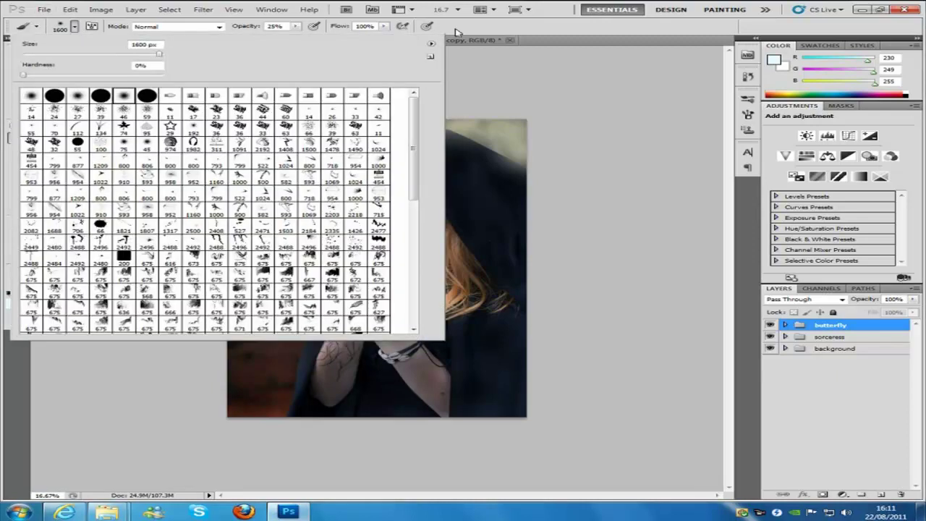
click(432, 47)
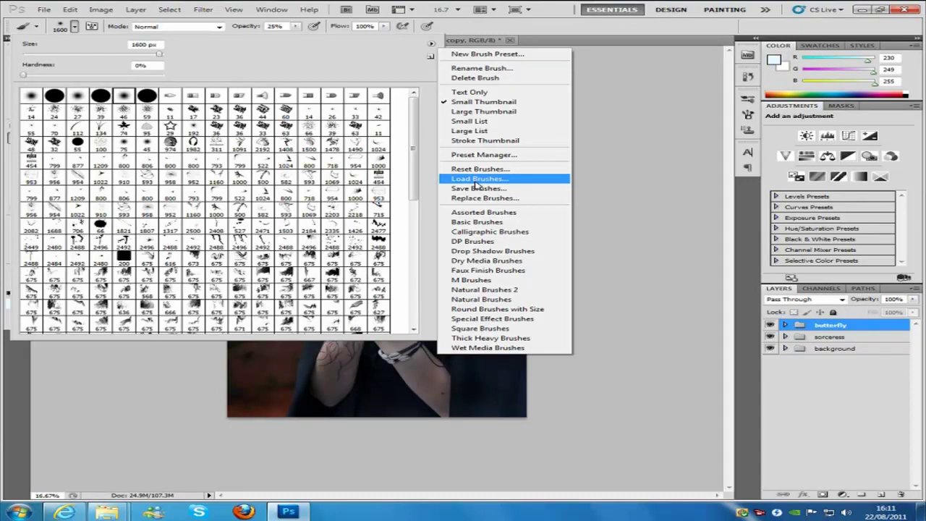
click(413, 108)
drag(412, 134, 415, 313)
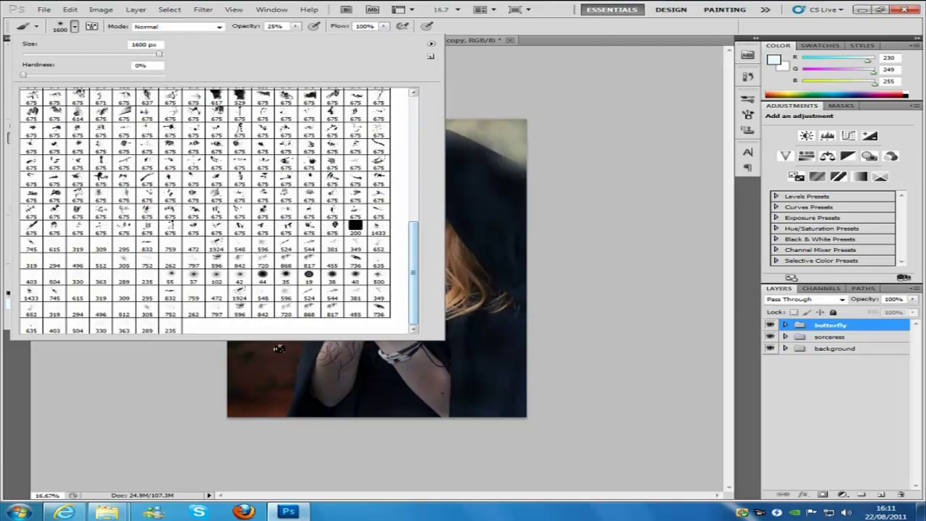
click(240, 277)
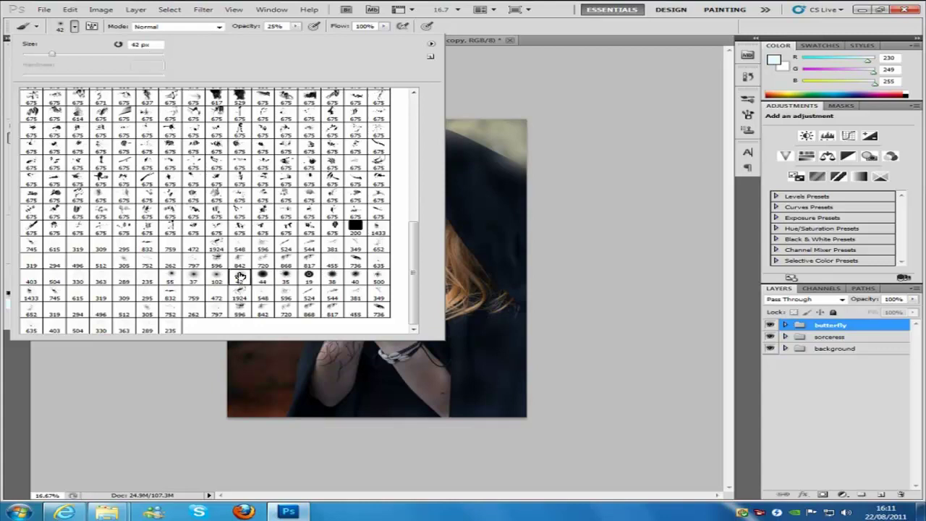
click(138, 45)
text(1600)
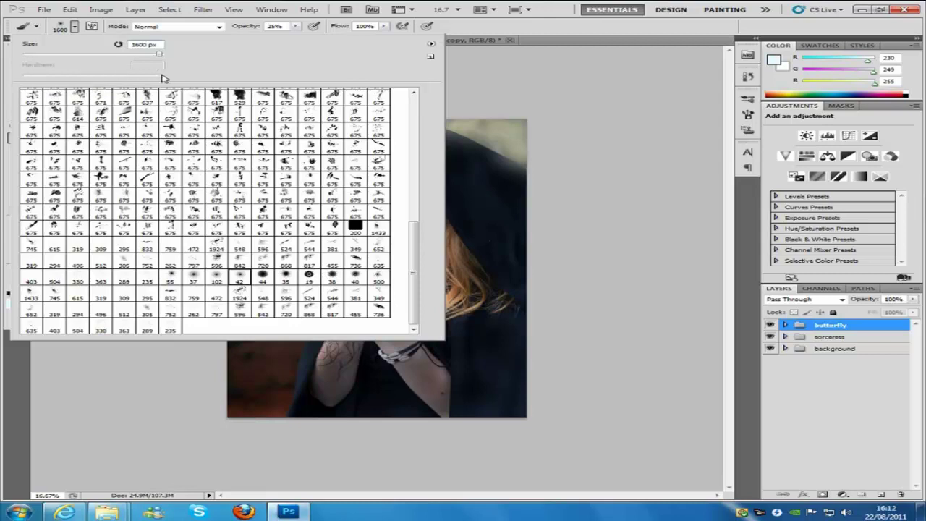
- Set the brush opacity to 100%
double_click(274, 26)
text(8)
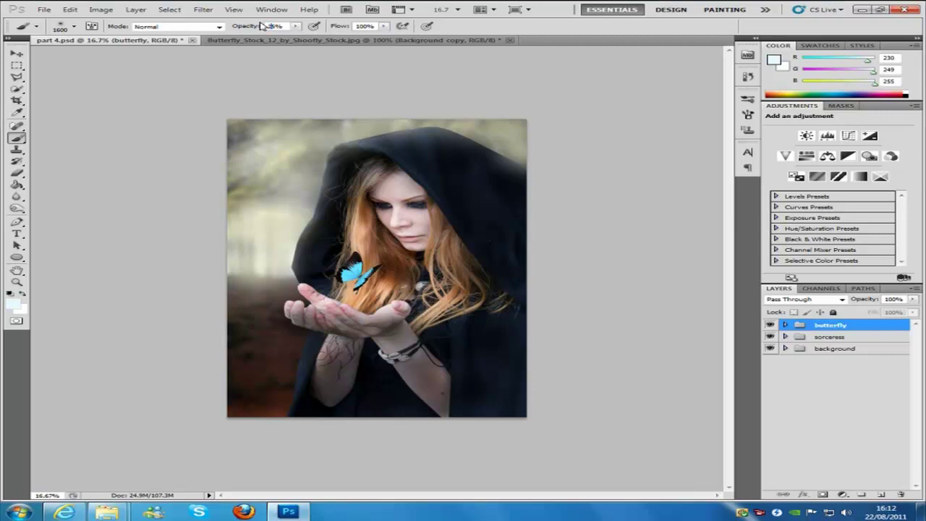
text(0)
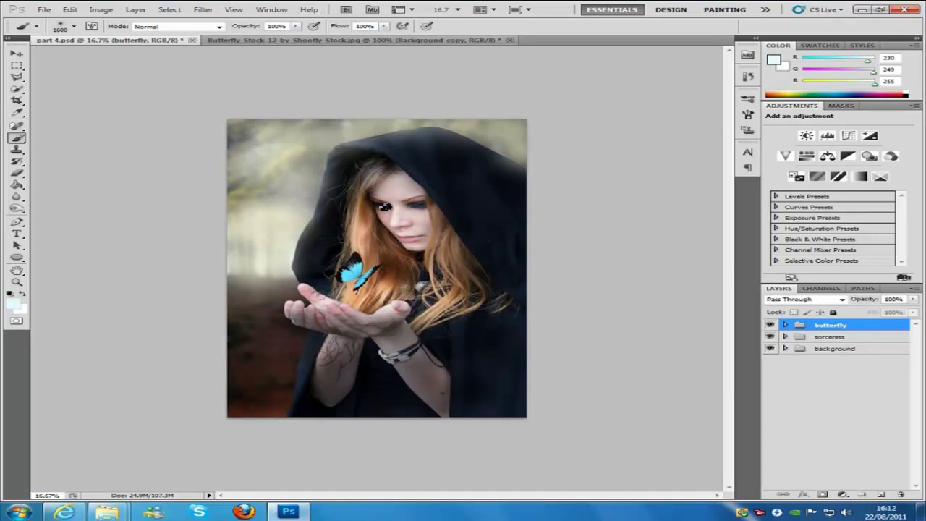
- Create a new layer above the butterfly group and name it "magic 1"
click(882, 497)
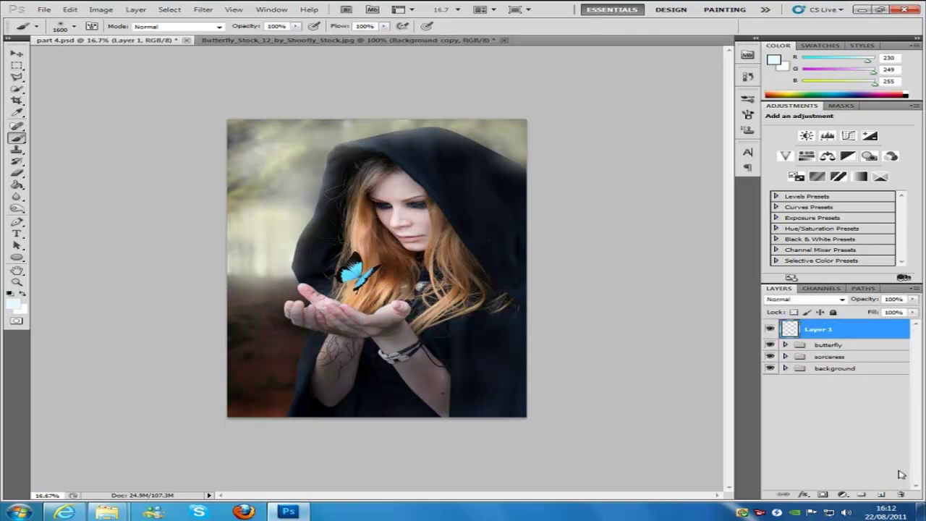
double_click(819, 330)
text(magic 1)
- Set the foreground colour to #d5edff and stamp the brush once over the butterfly on the magic 1 layer
click(10, 307)
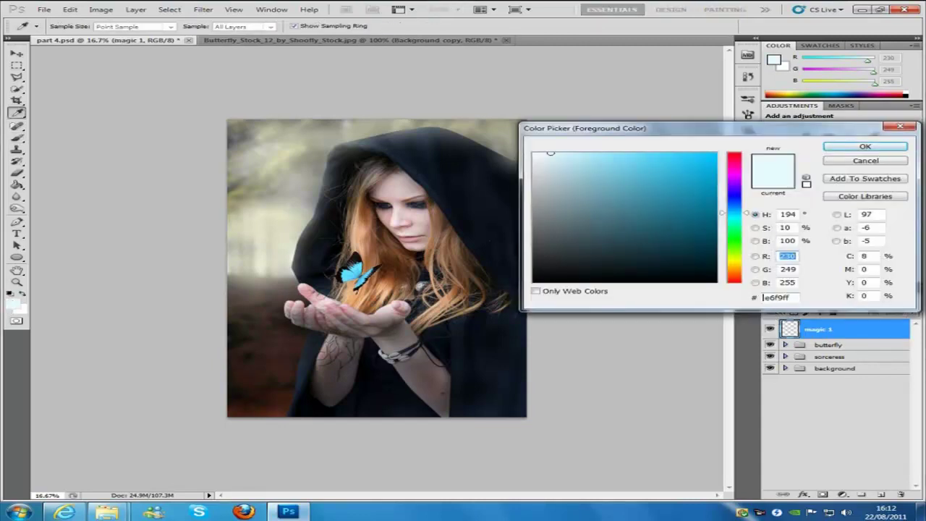
drag(763, 298, 815, 302)
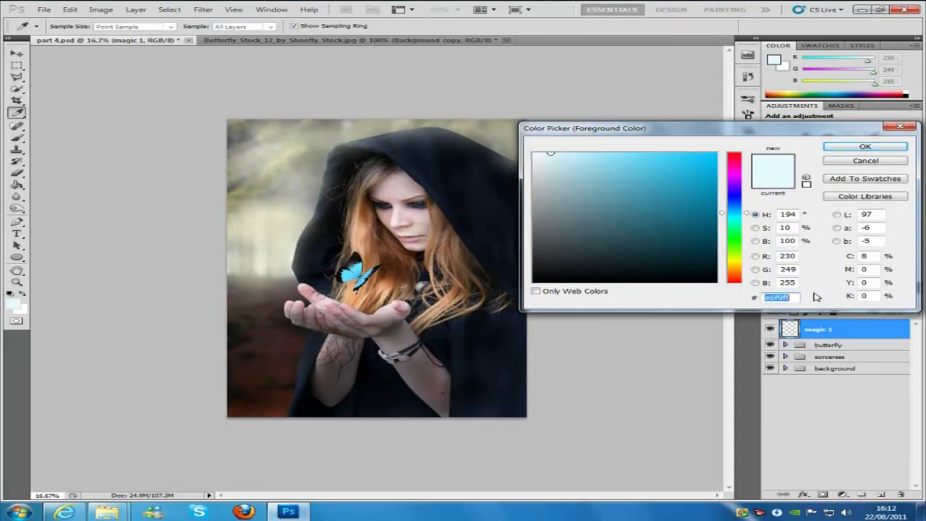
text(d5)
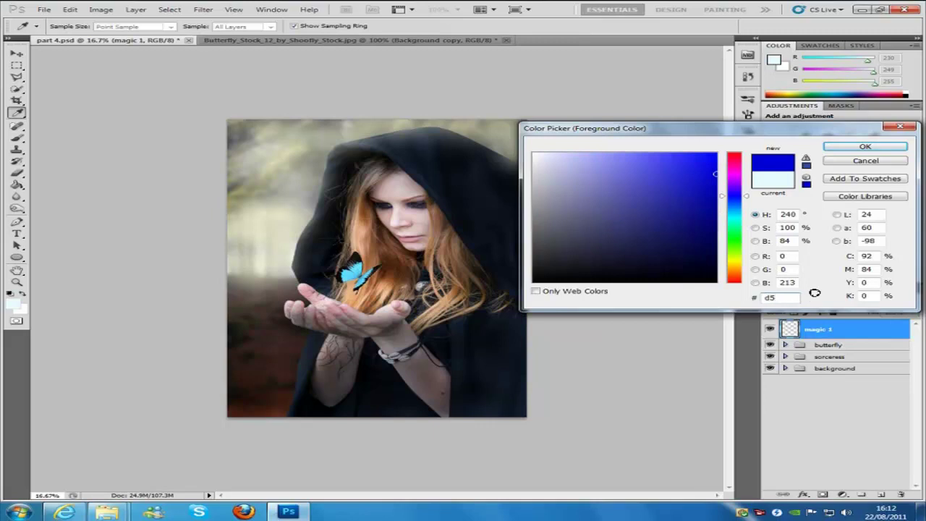
text(edff)
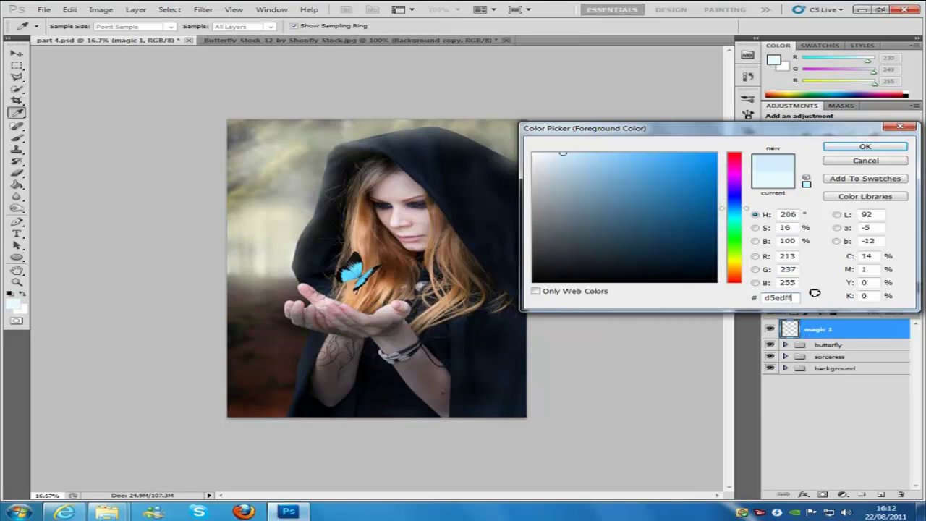
click(837, 147)
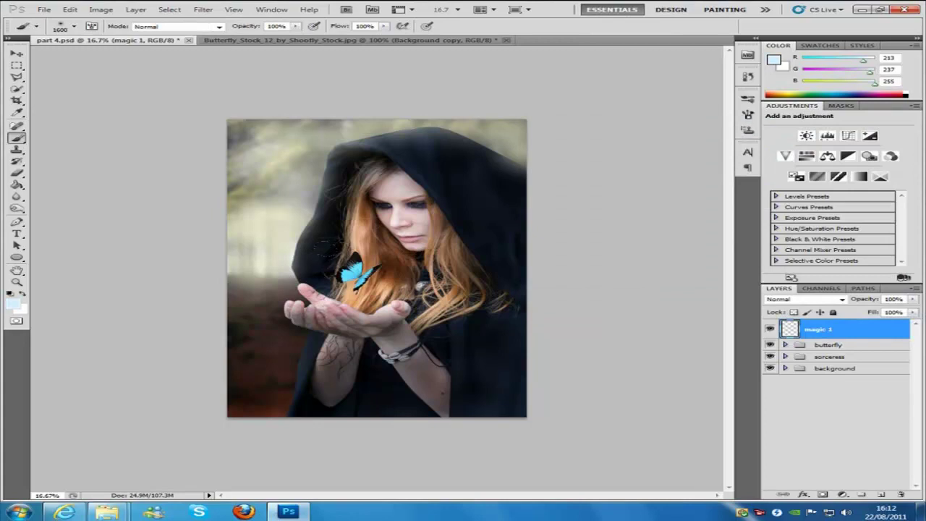
click(356, 269)
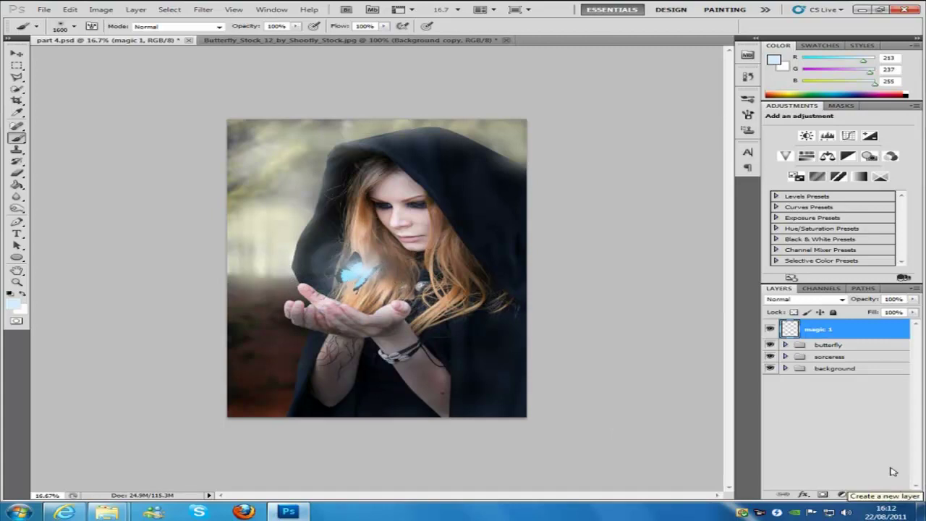
- Create a new layer above magic 1 and name it "magic 2"
click(883, 495)
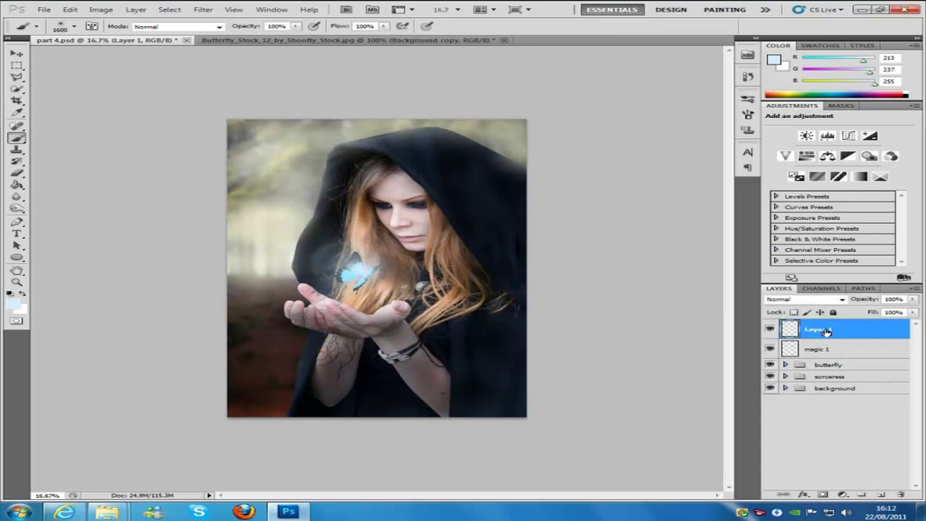
double_click(825, 330)
text(magic 2)
click(879, 403)
click(881, 333)
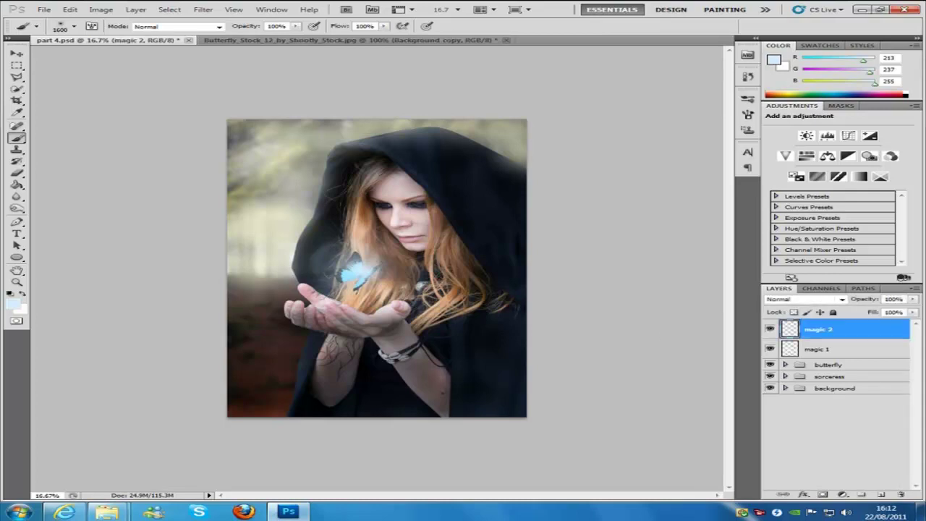
- Set the foreground colour to #d5f5ff
click(13, 304)
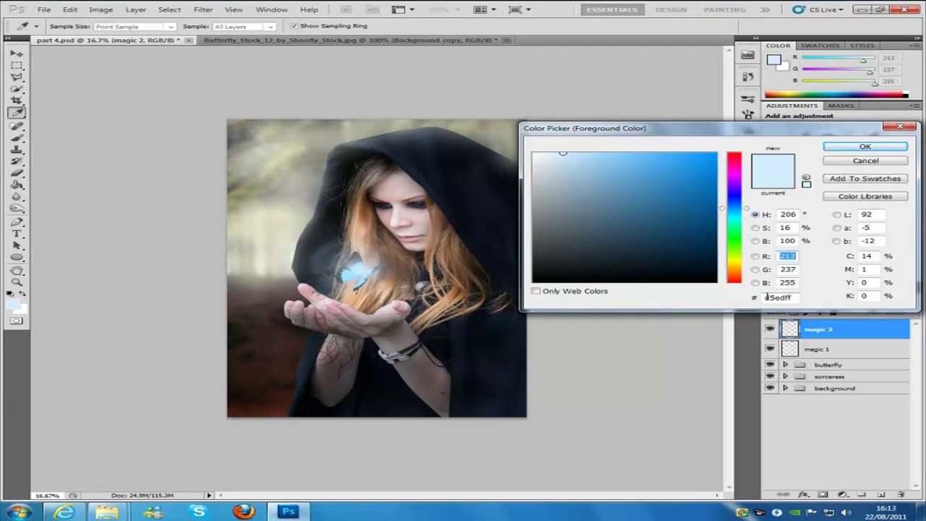
click(801, 297)
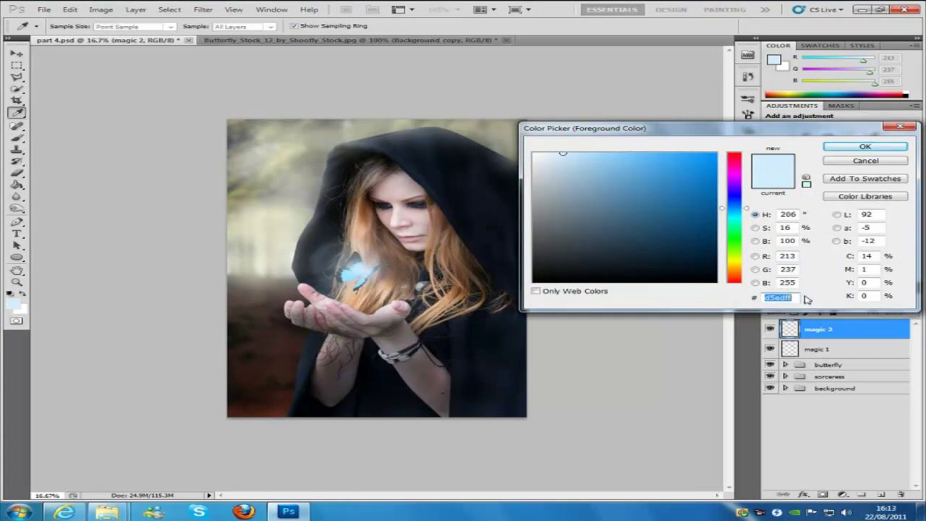
text(d5f)
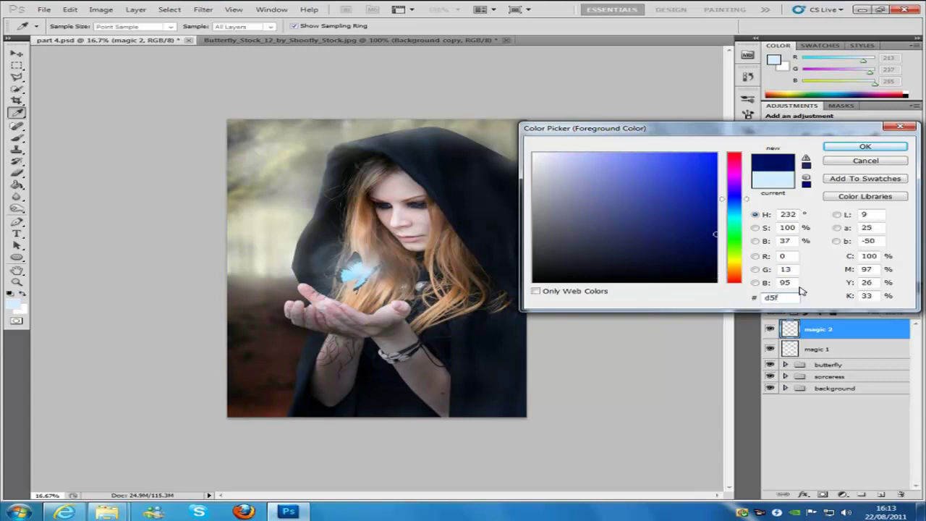
text(5ff)
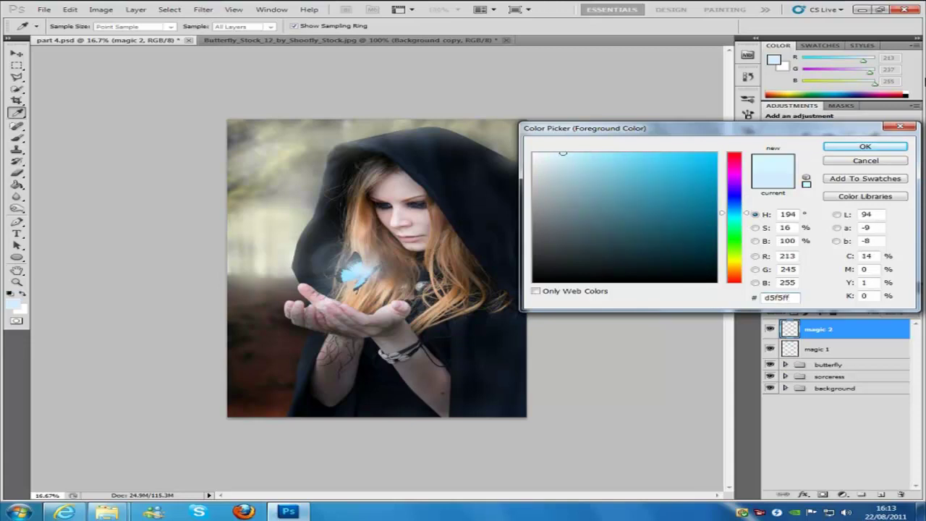
click(865, 147)
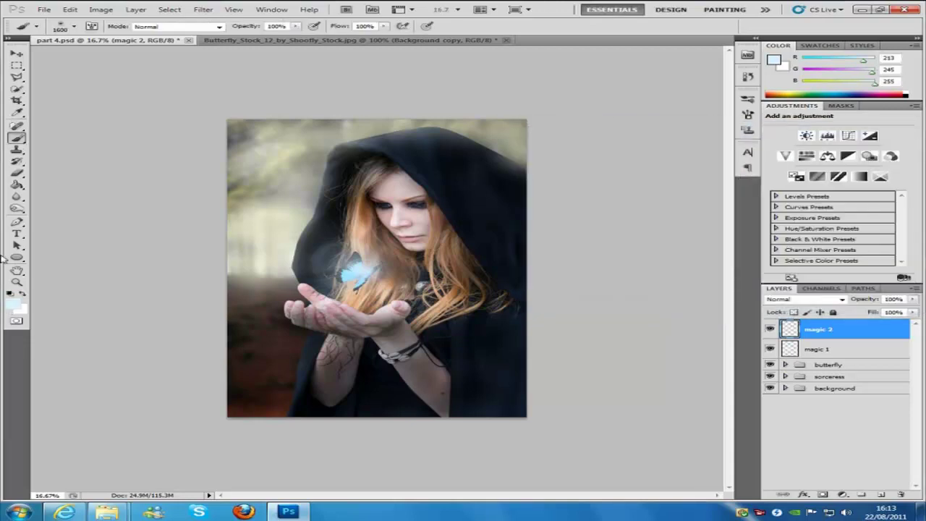
- Switch to the soft round brush with 0% hardness and set its size to 800 px
click(74, 26)
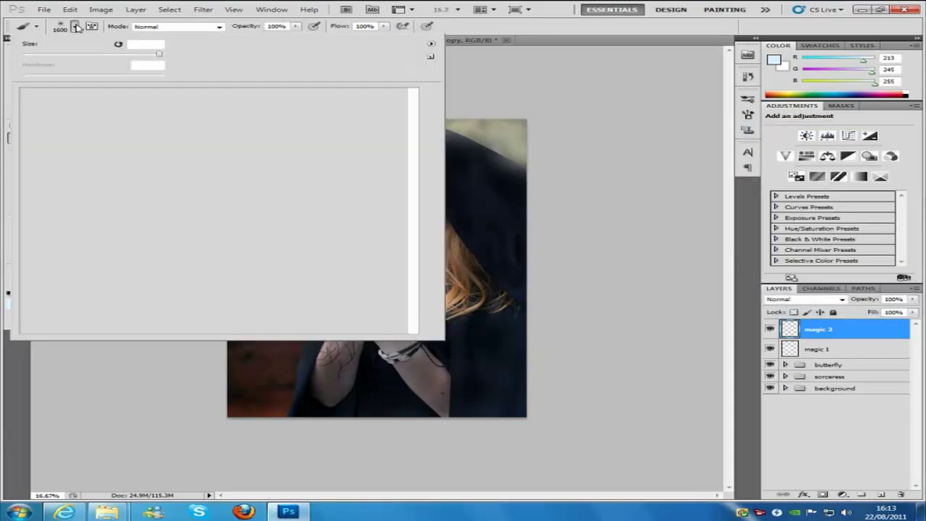
drag(415, 241, 424, 99)
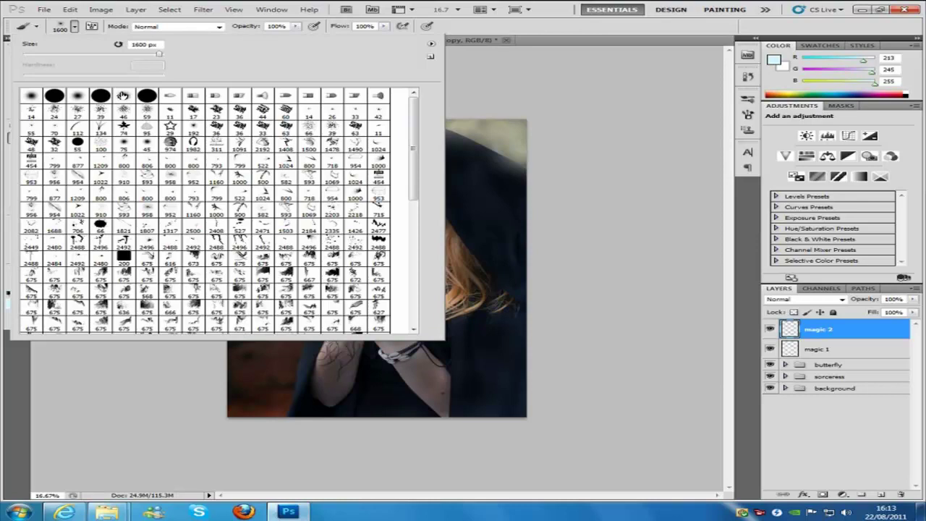
click(123, 96)
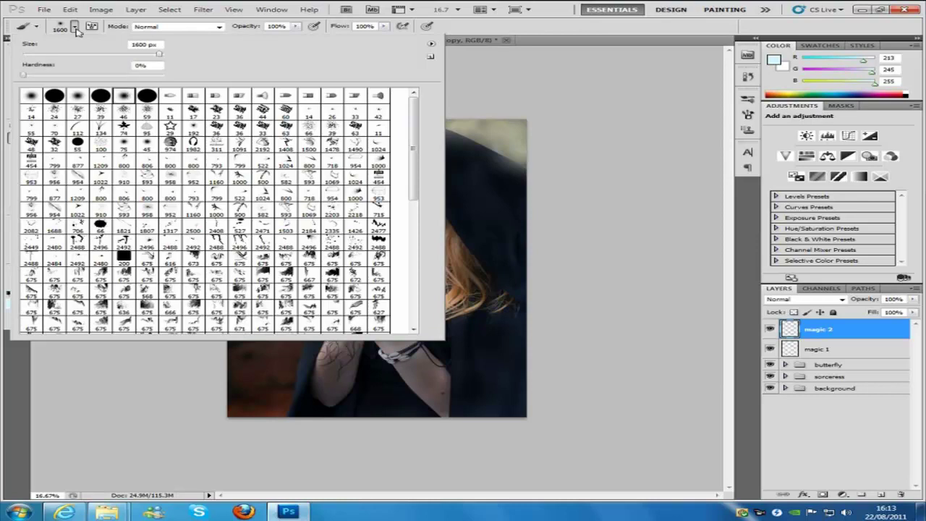
click(134, 45)
drag(148, 45, 109, 47)
text(800)
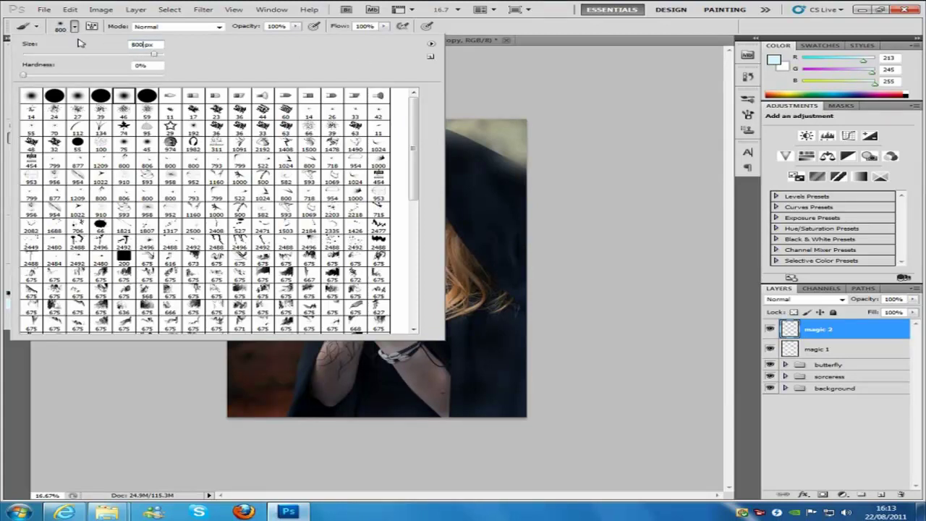
key(Return)
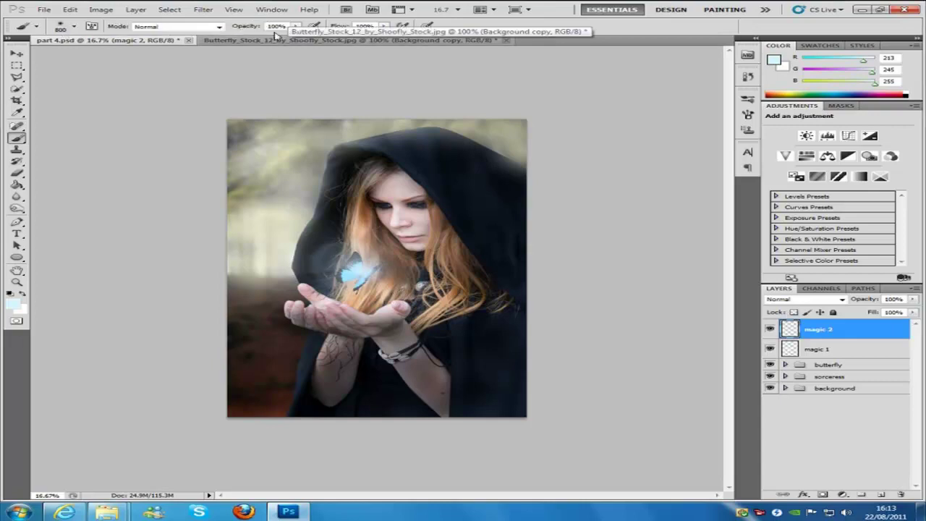
- Set the brush opacity to 50% and paint a soft glow around the butterfly on the magic 2 layer
click(276, 26)
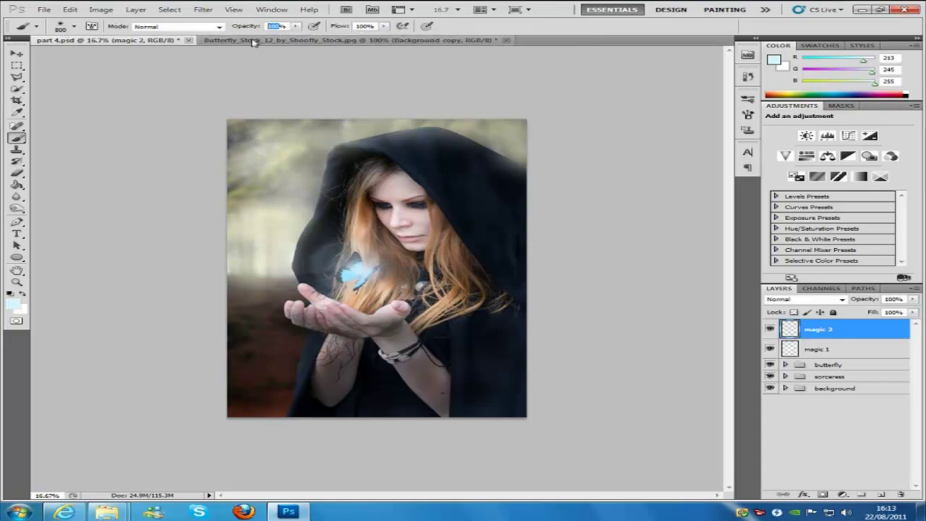
text(50)
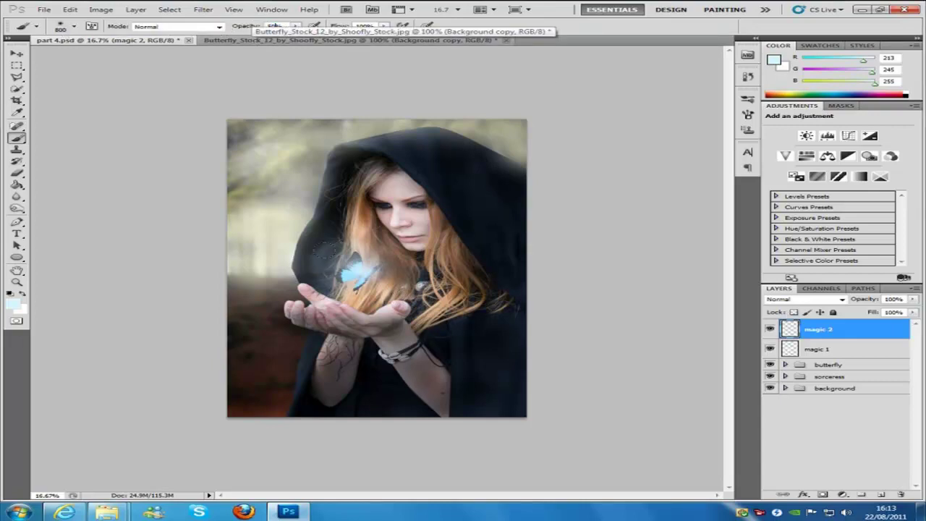
click(329, 251)
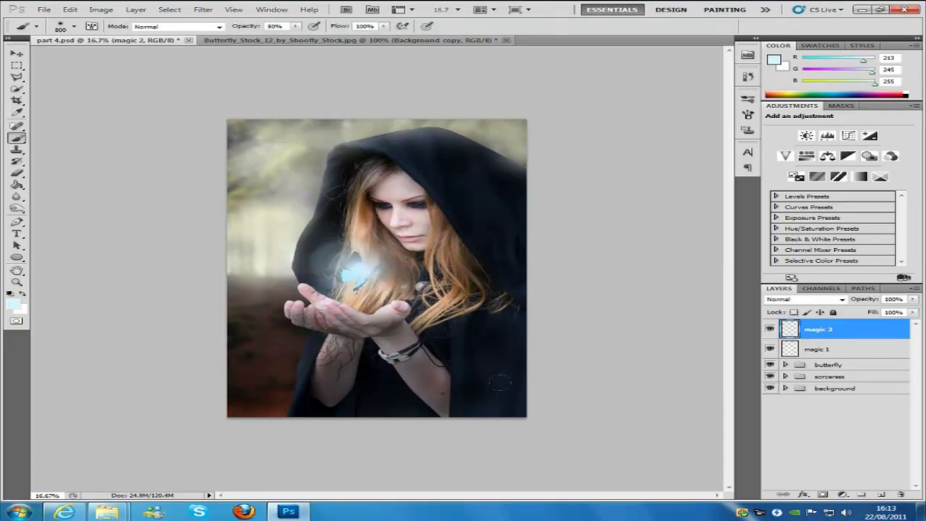
- Create a new layer above magic 2 and name it "magic 3"
click(882, 494)
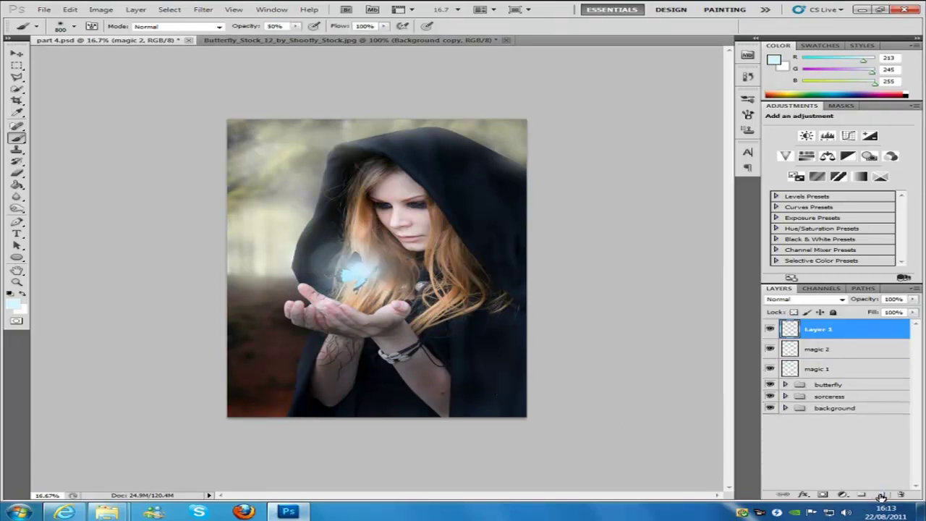
double_click(822, 333)
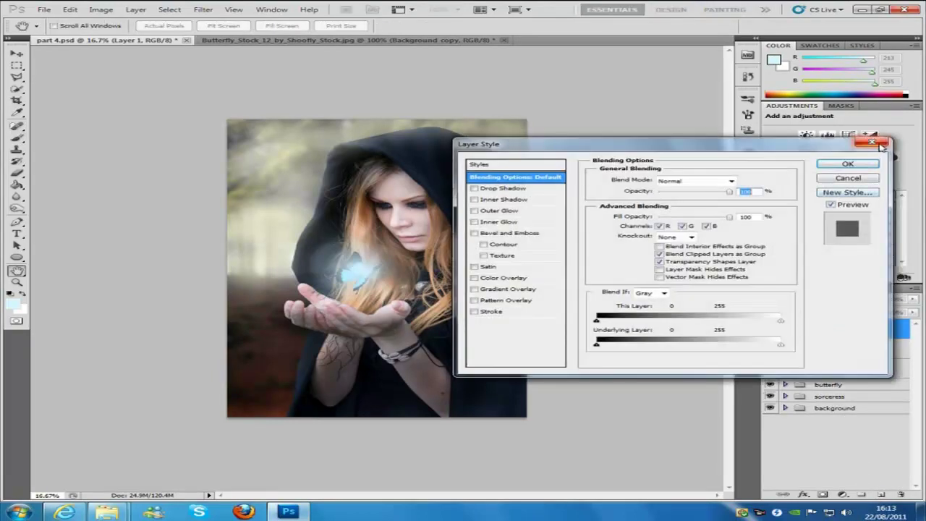
click(873, 144)
double_click(820, 332)
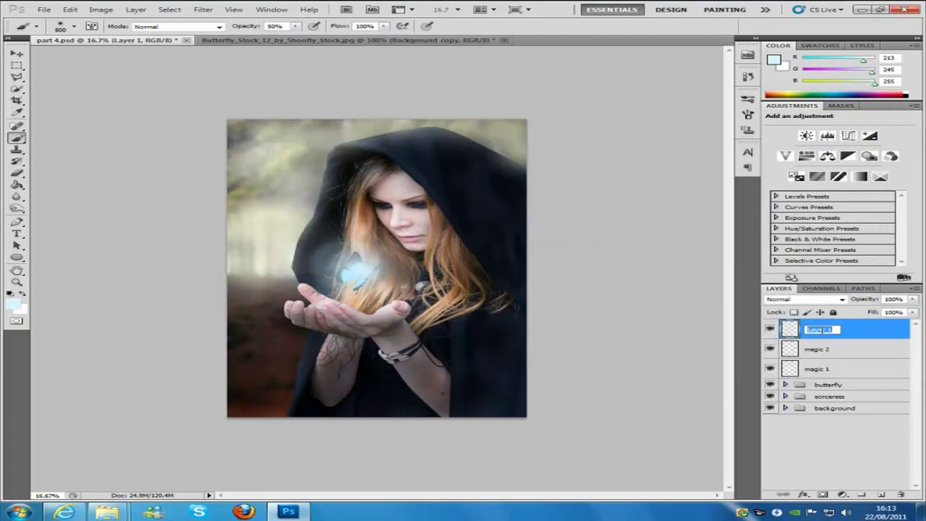
text(magic 3)
- Set the foreground colour to #e6f9ff
click(15, 304)
drag(769, 298, 807, 299)
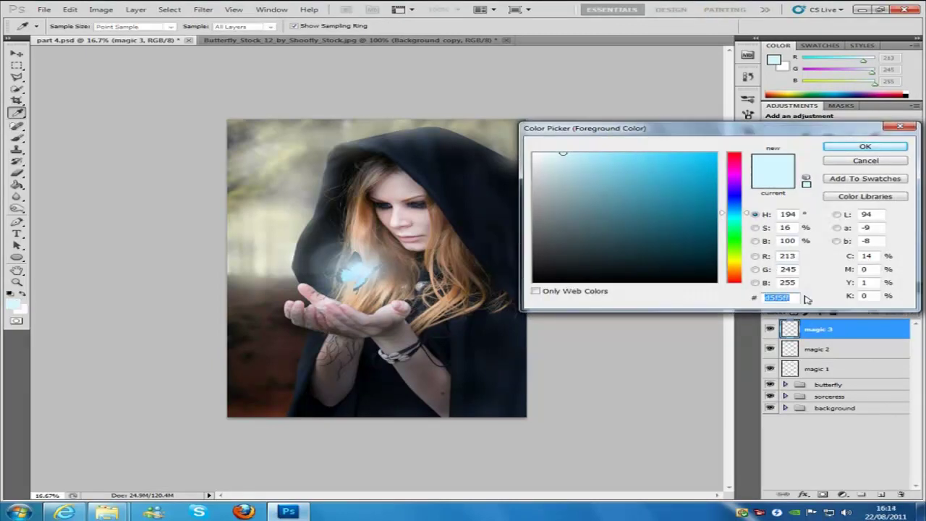
text(e)
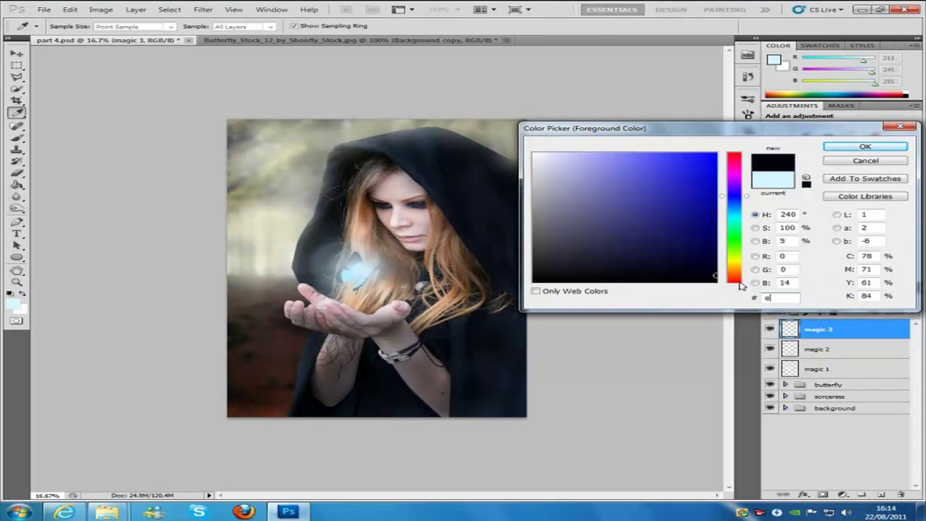
text(6f)
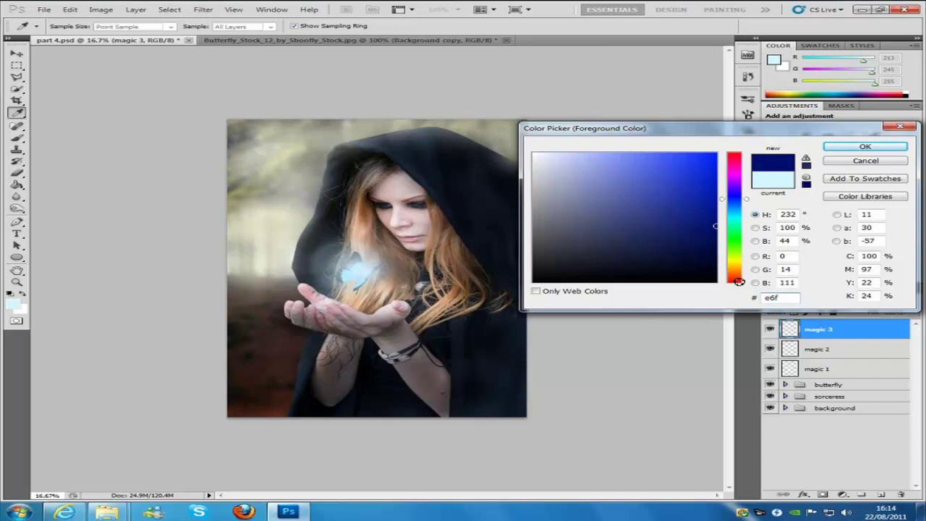
text(9ff)
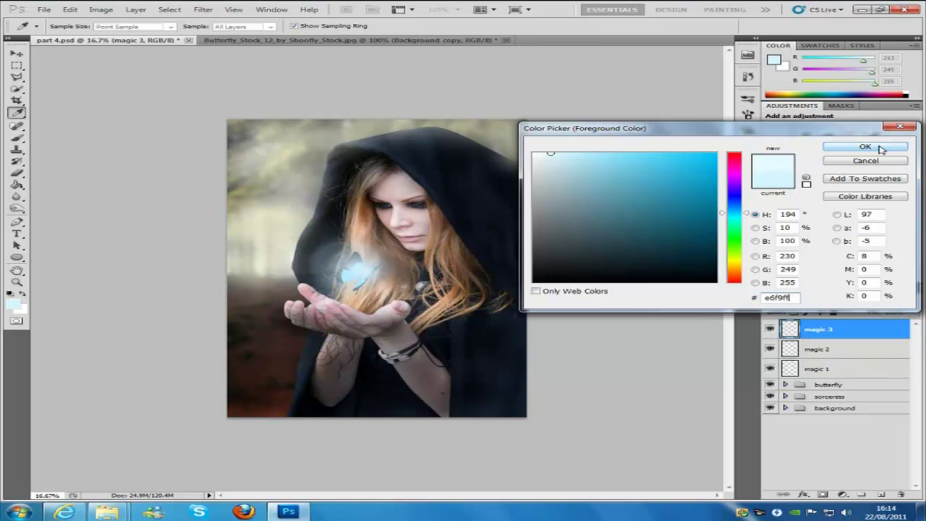
click(866, 147)
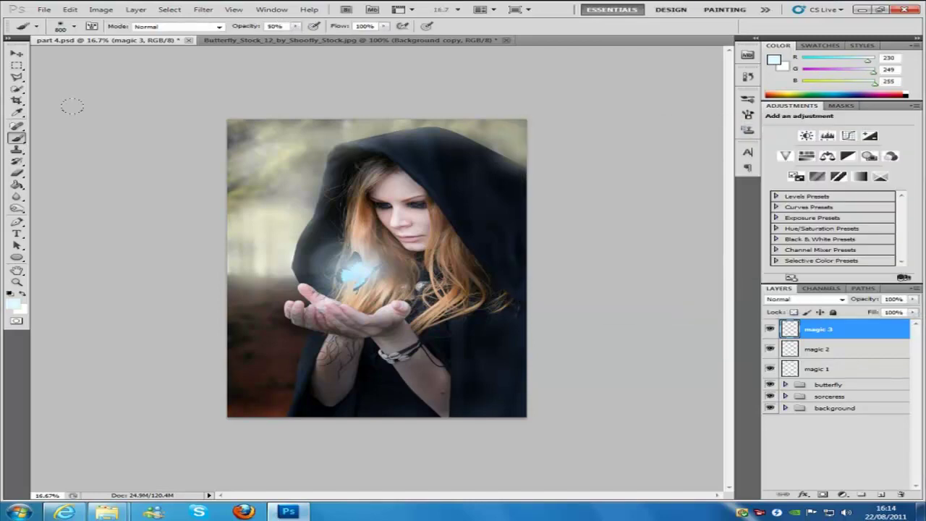
- Set the soft brush to 1600 px and 25% opacity, and paint a wide faint glow around the butterfly on the magic 3 layer
click(73, 26)
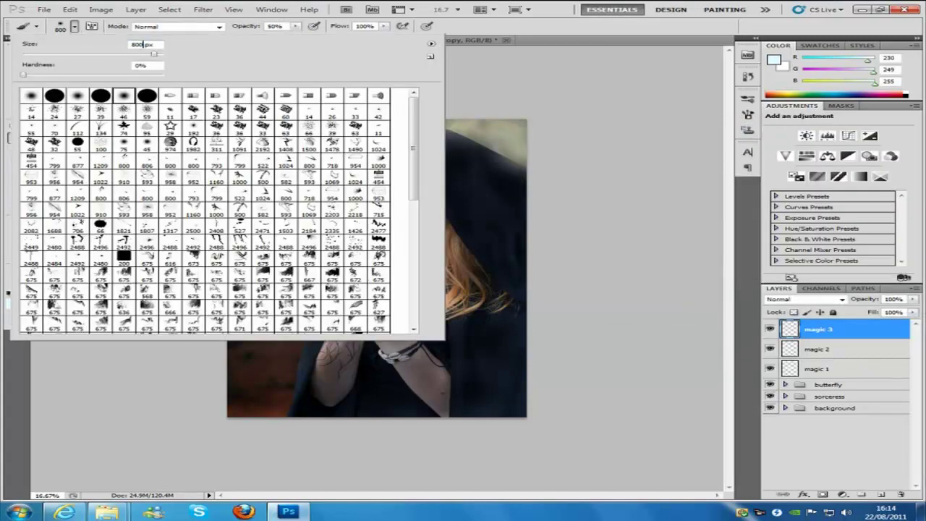
double_click(136, 45)
text(1600)
double_click(276, 27)
text(35)
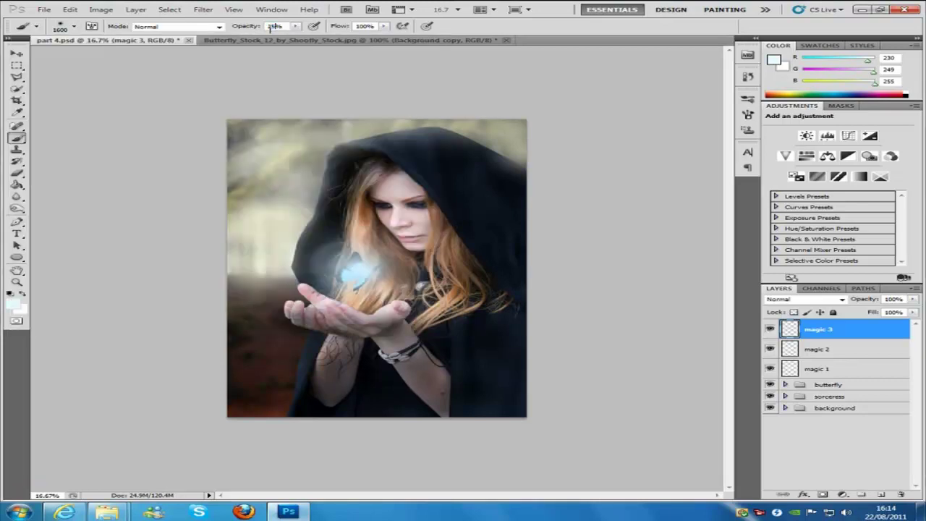
click(284, 220)
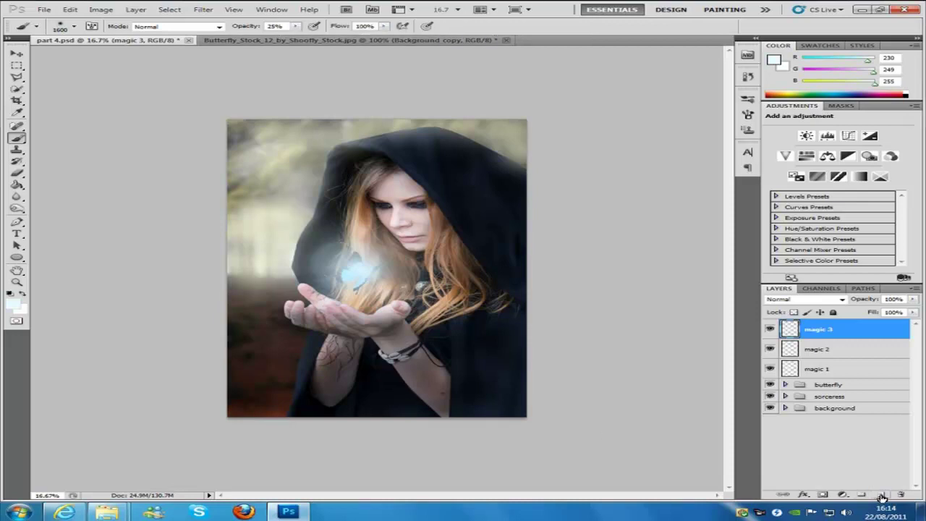
- Create a new layer above magic 3 and name it "magic 4"
click(883, 496)
double_click(825, 331)
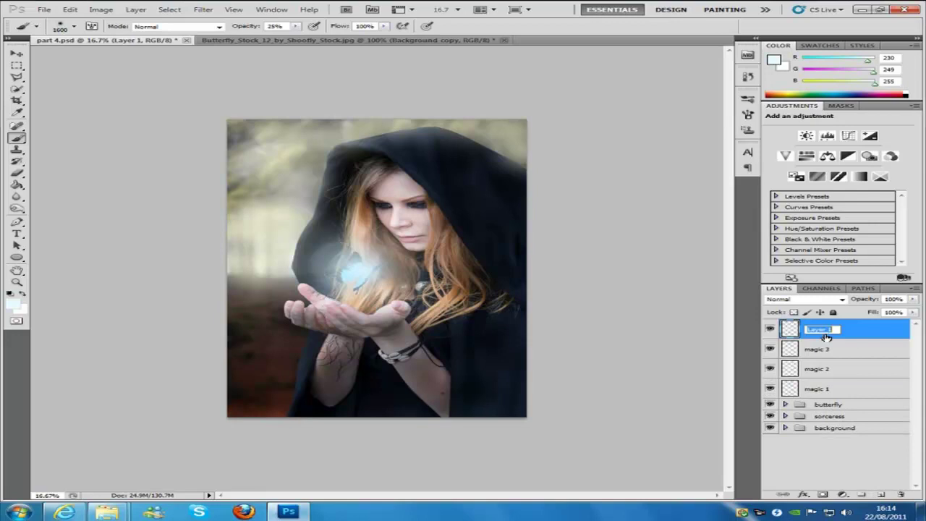
text(magic 4)
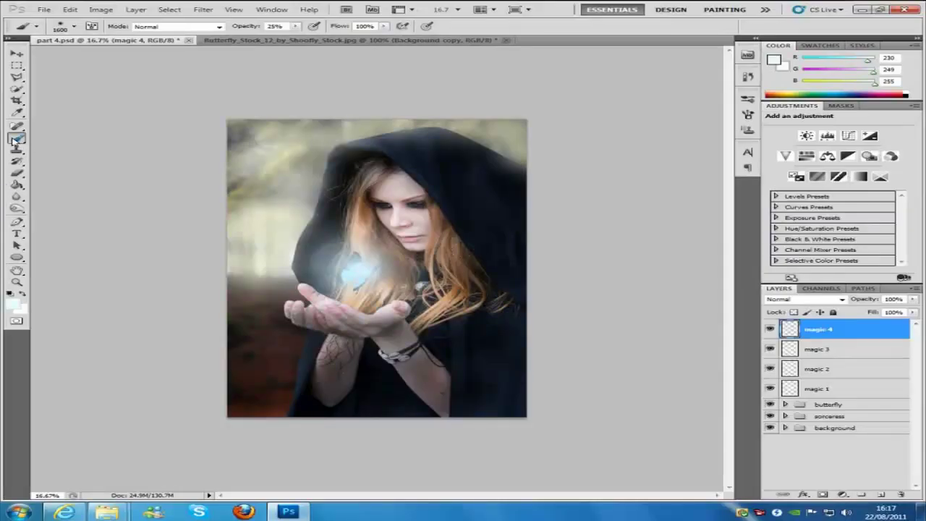
- Choose the 615 px speckle brush, set its opacity to 100%, and stamp #e6f9ff specks around the butterfly on the magic 4 layer
click(74, 27)
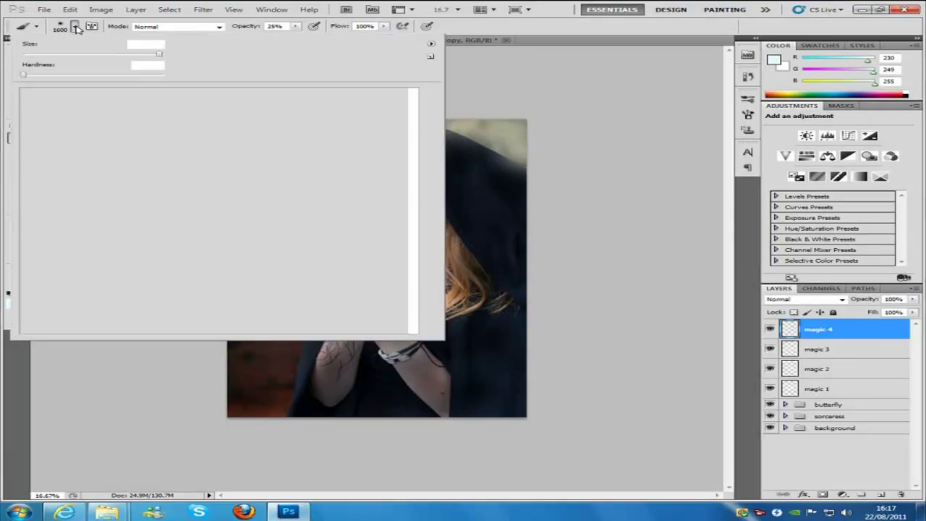
scroll(275, 207, down, 15)
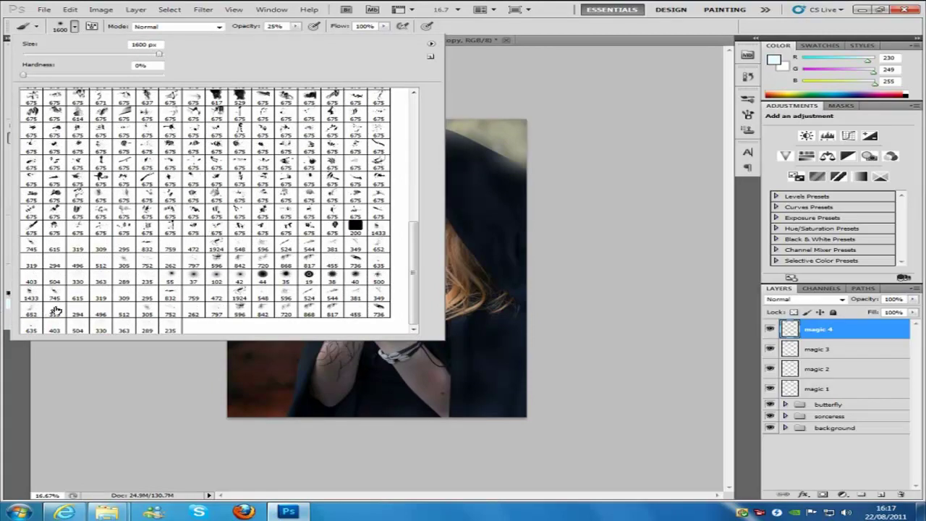
click(57, 247)
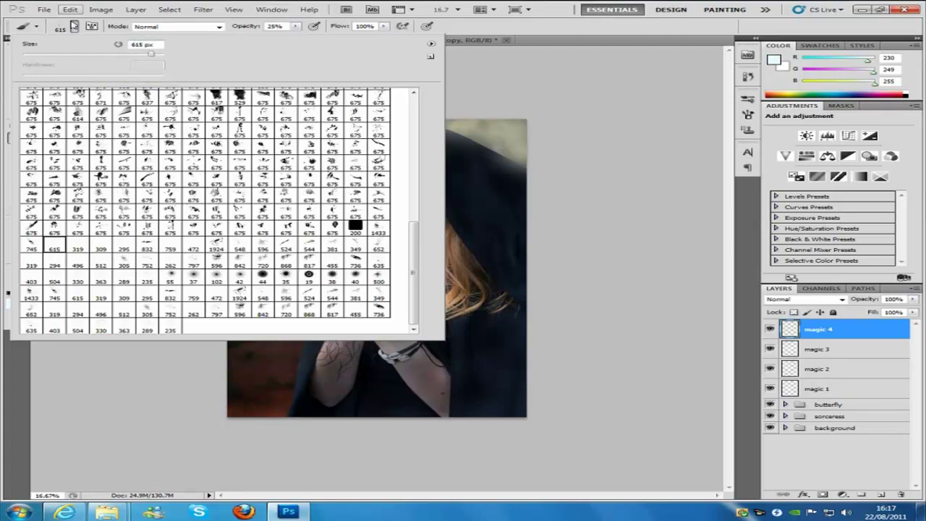
click(275, 26)
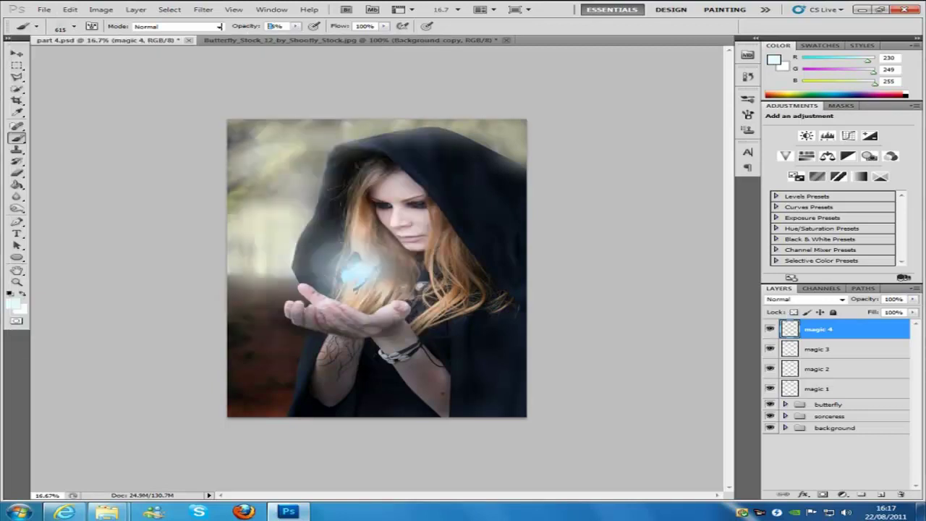
key(Return)
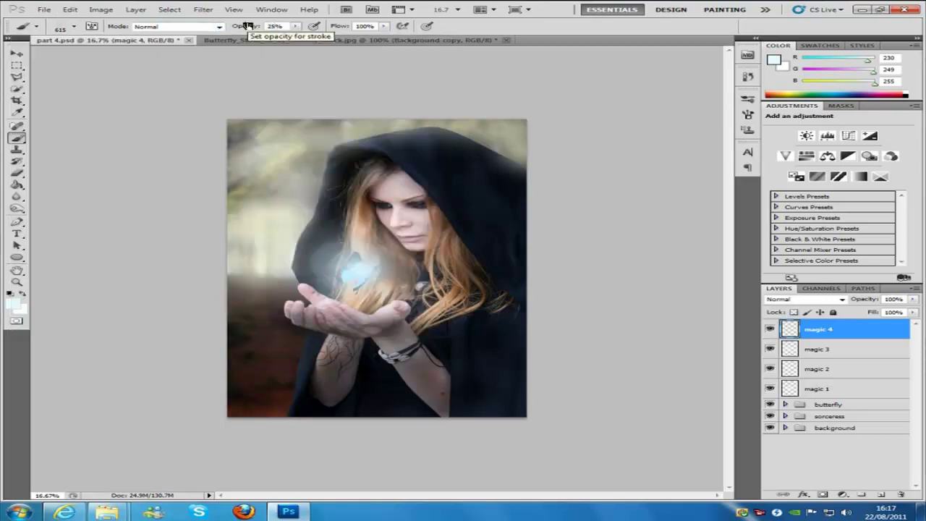
text(100)
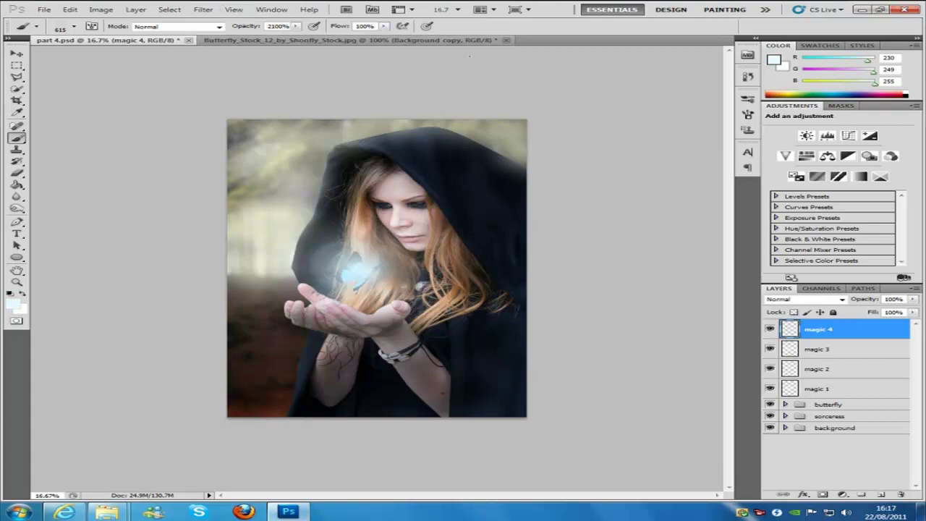
key(Return)
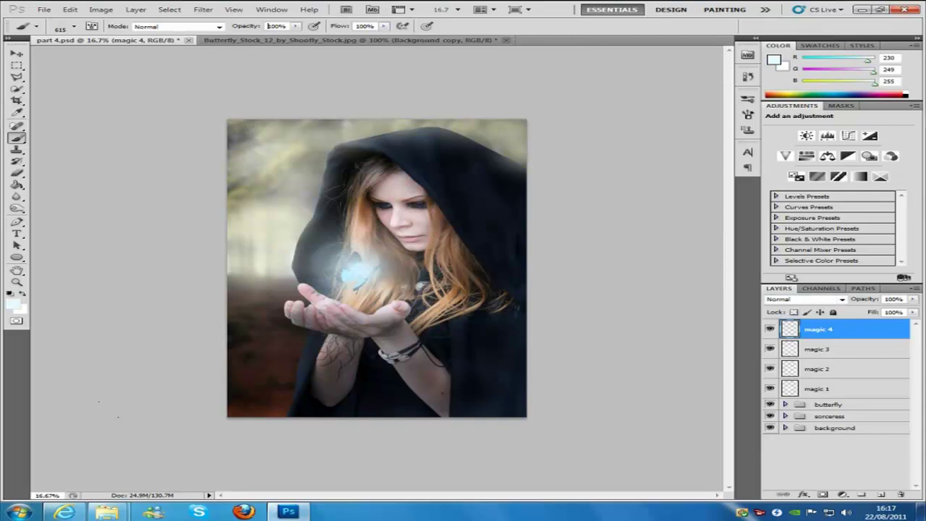
click(13, 303)
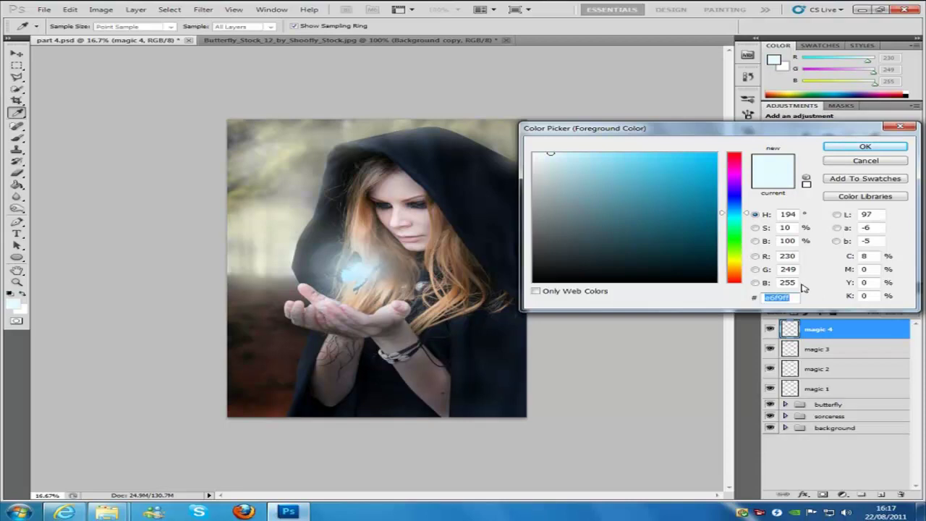
click(888, 148)
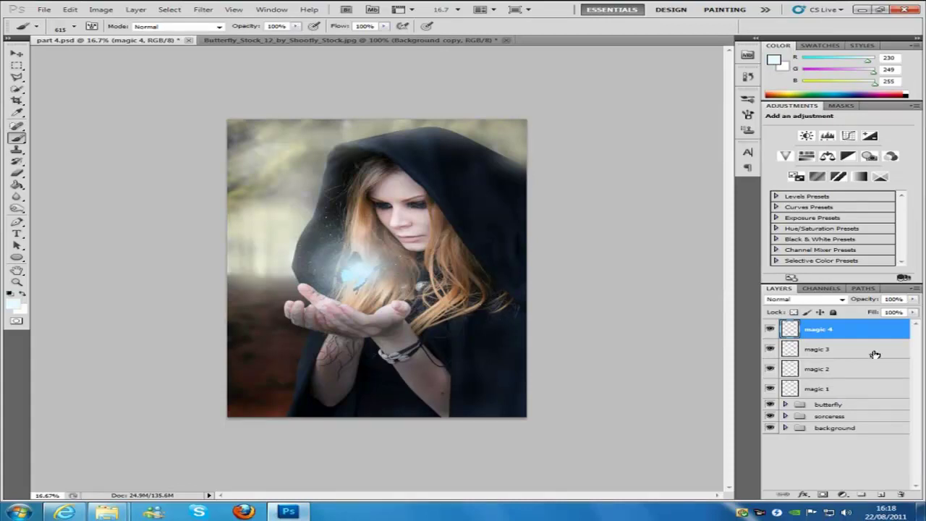
- Add an Outer Glow effect with a size of 30 px to the magic 4 layer
double_click(876, 329)
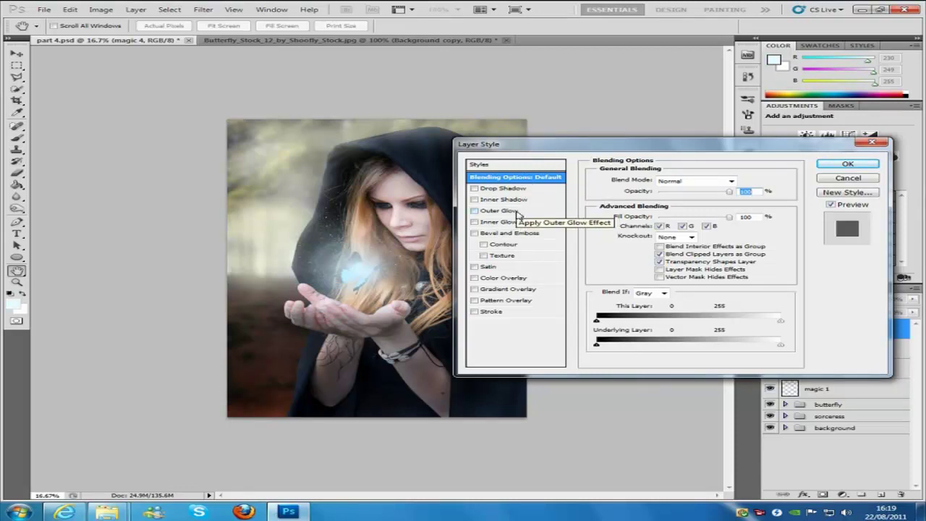
click(516, 210)
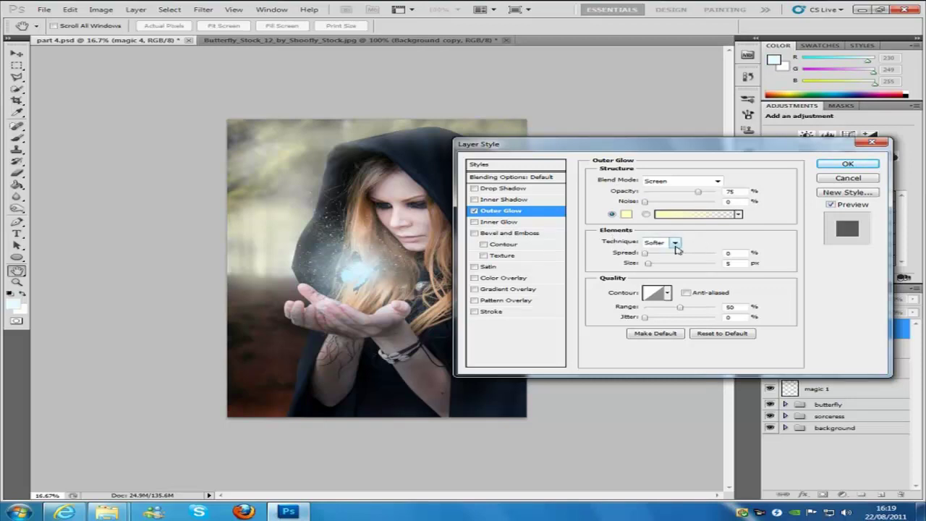
double_click(729, 264)
text(30)
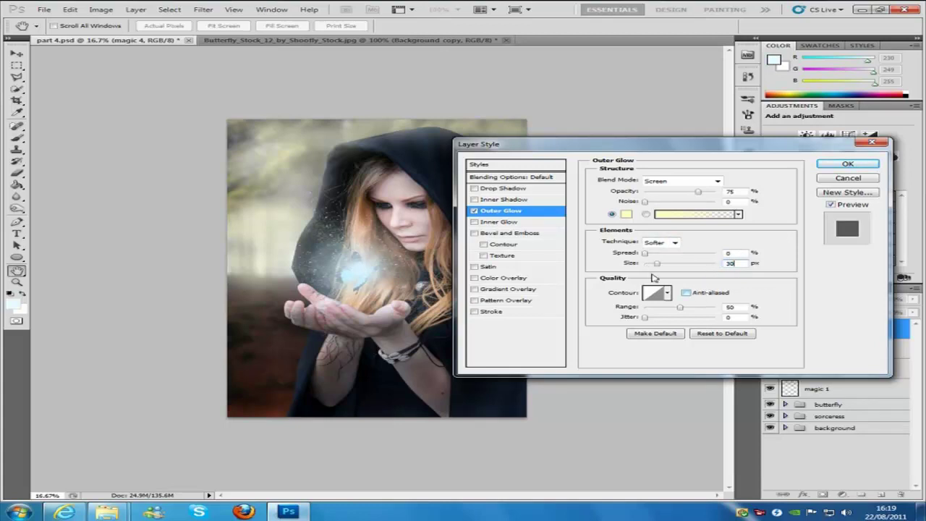
click(847, 164)
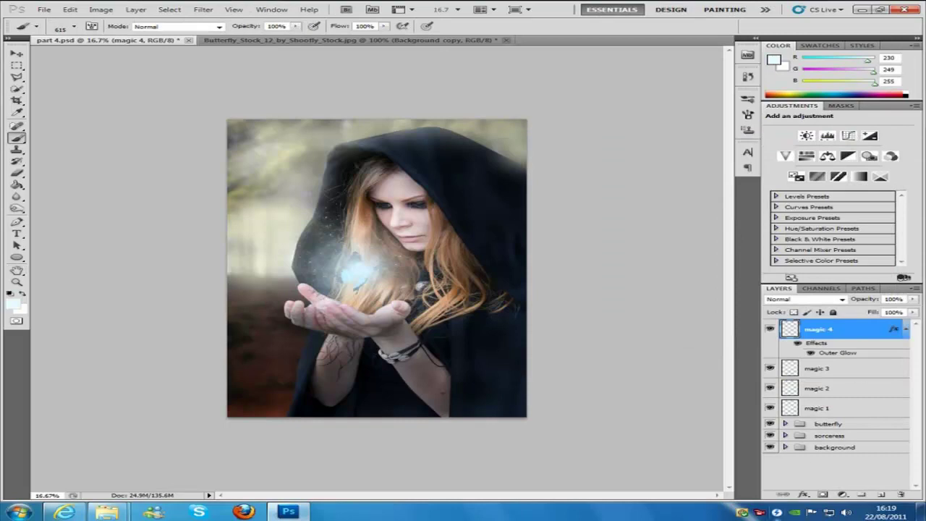
- Create a new layer above magic 4 and name it "magic 5"
click(884, 495)
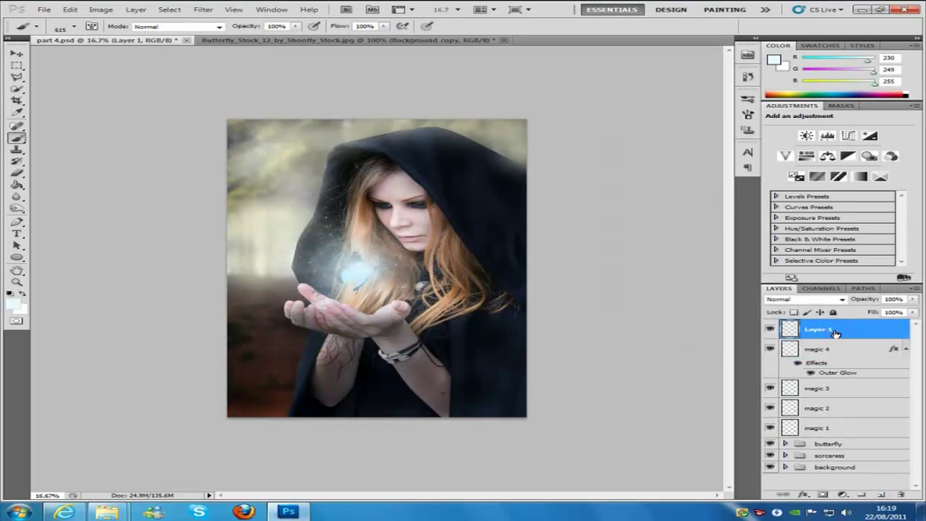
double_click(832, 332)
text(magic)
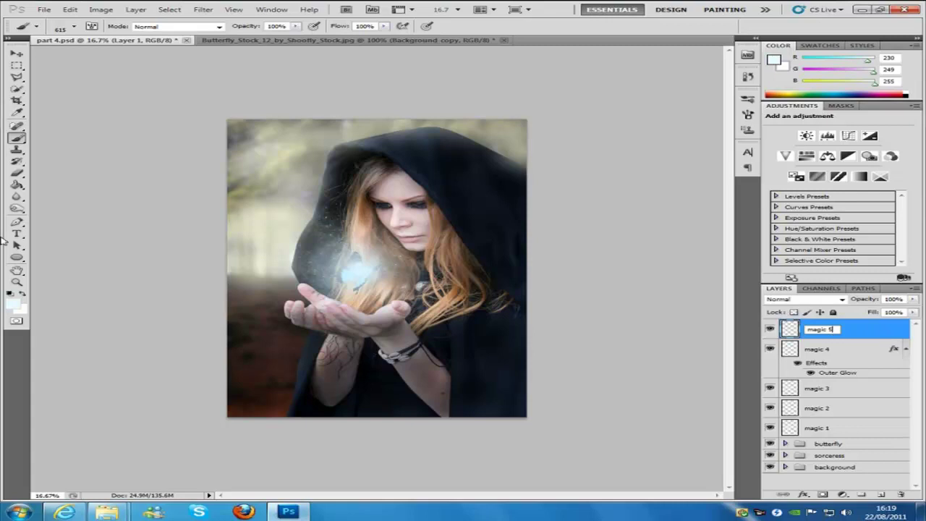
- Set the foreground colour to #e2fbff
click(13, 304)
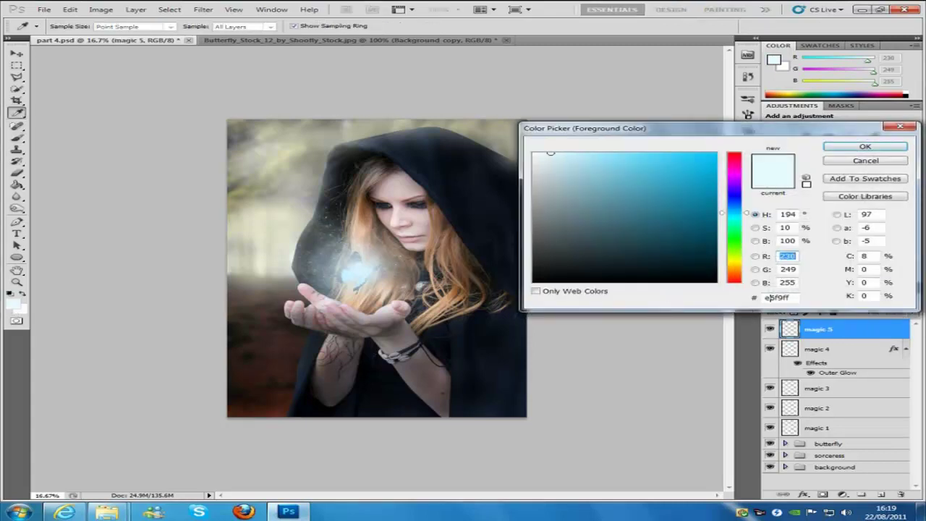
drag(766, 298, 806, 299)
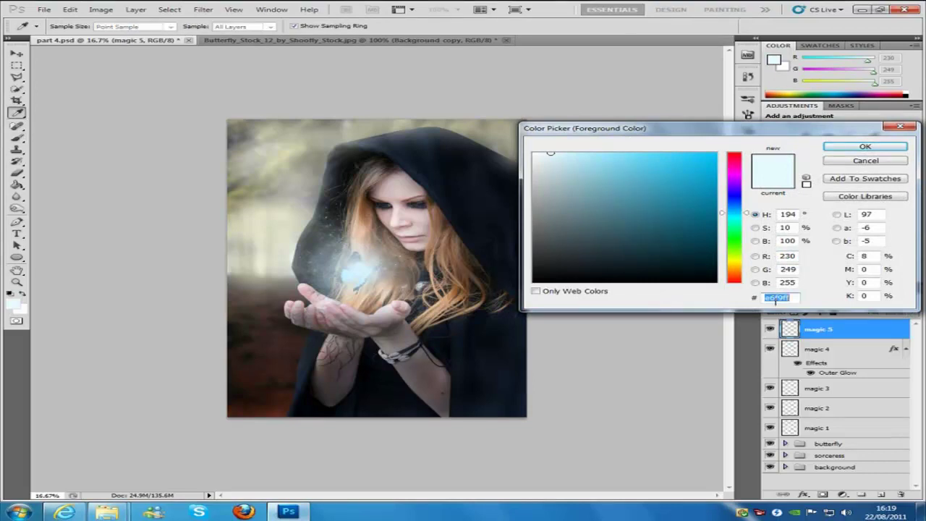
text(000e2f)
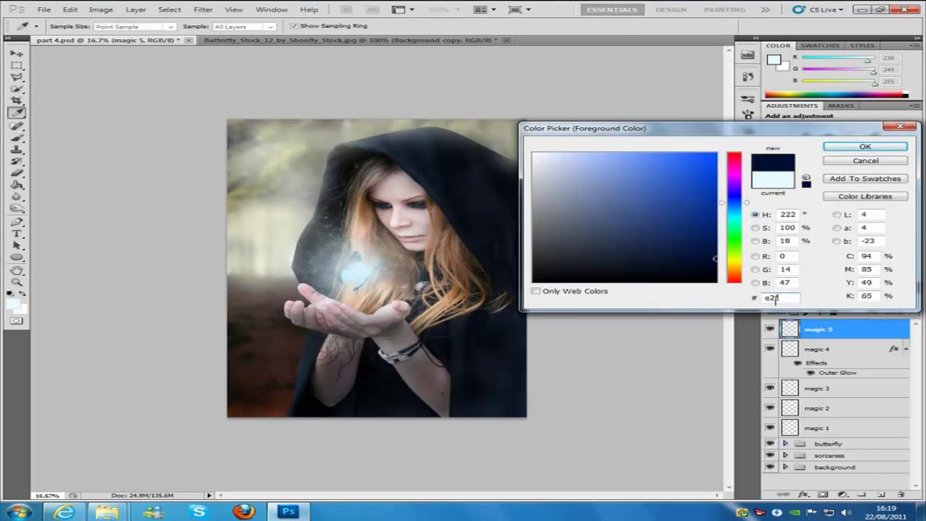
text(bff)
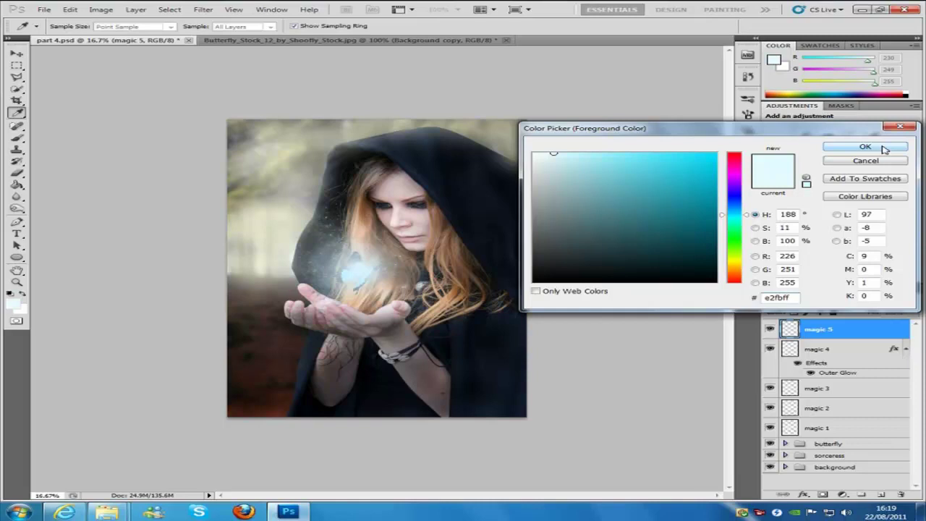
click(883, 148)
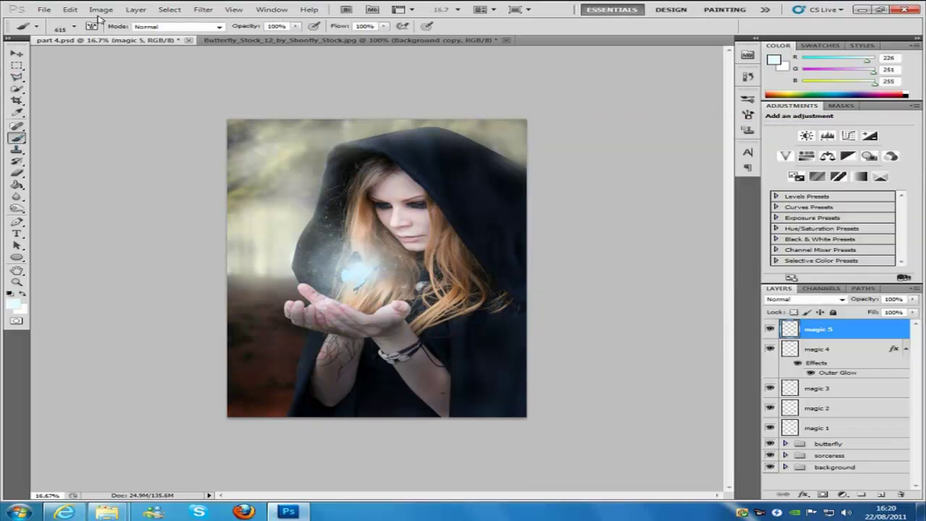
- Switch to the soft round brush with 0% hardness, set its size to 20 px, and make magic 5 the active layer
click(73, 27)
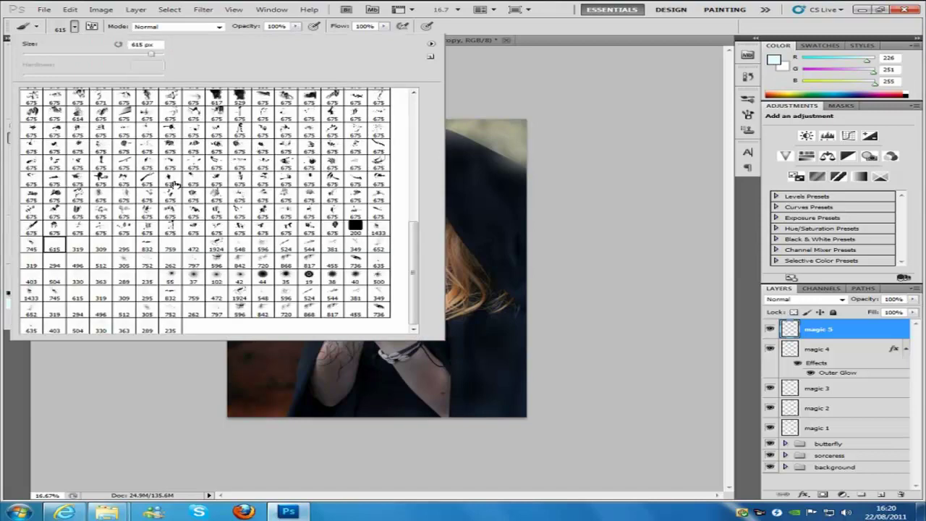
scroll(165, 174, up, 10)
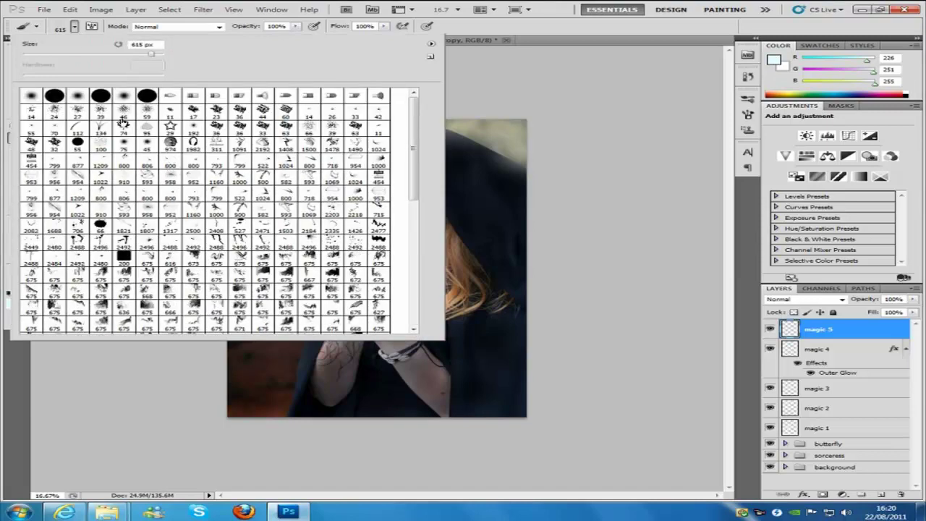
click(123, 95)
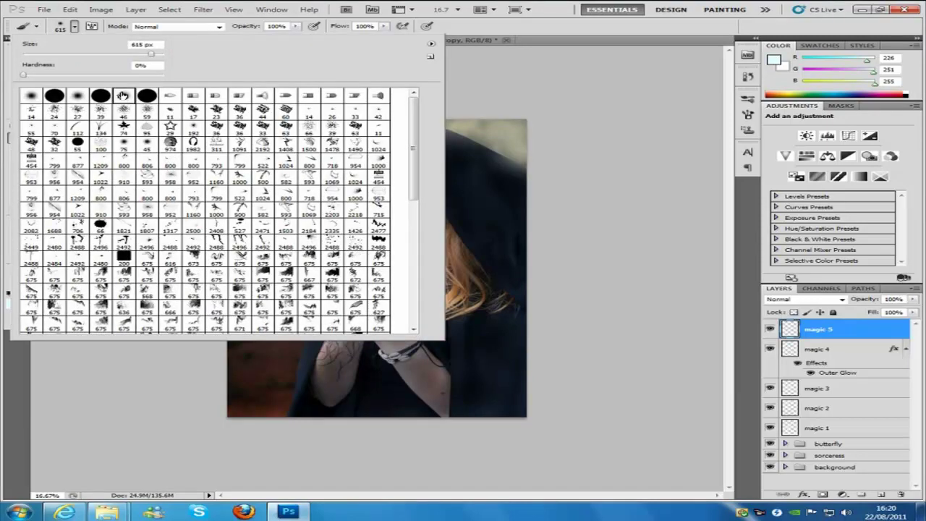
double_click(138, 44)
text(20)
click(880, 335)
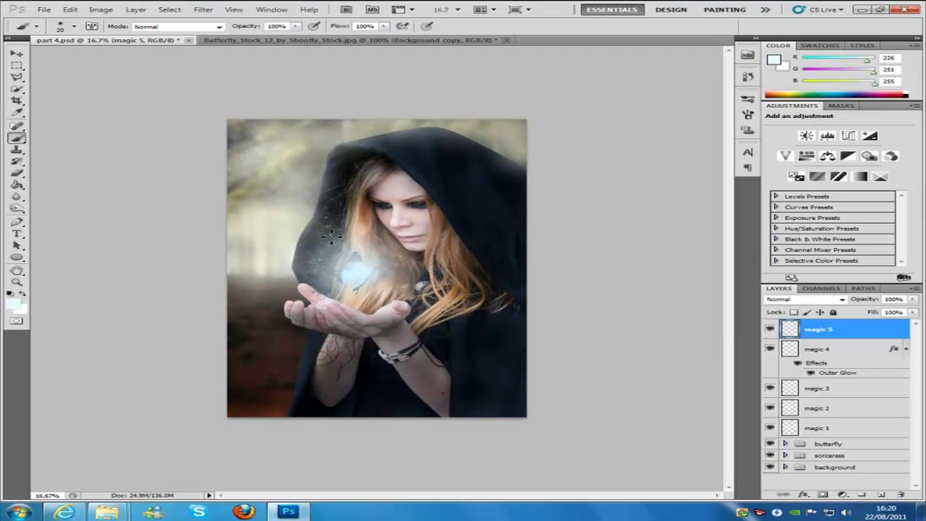
- Paint scattered dots of light around and above the butterfly on the magic 5 layer, gradually enlarging the brush to 100 px
click(347, 209)
key(bracketright)
key(bracketright)
key(bracketright)
drag(320, 239, 347, 207)
key(bracketright)
key(bracketright)
click(341, 263)
mouse_move(347, 275)
mouse_down()
mouse_move(337, 284)
mouse_move(380, 289)
mouse_move(398, 274)
mouse_up()
key(bracketright)
key(bracketright)
drag(326, 258, 335, 198)
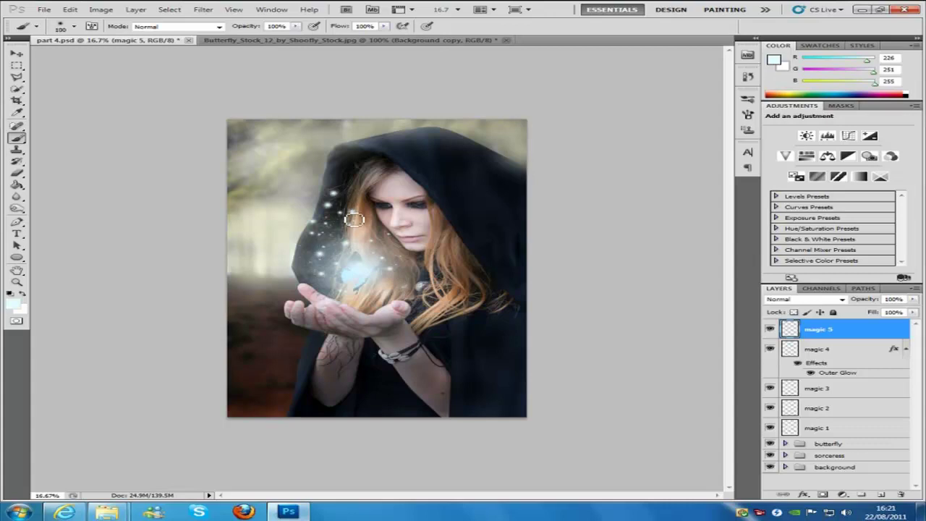
- Reduce the brush size to 70 px
key(bracketright)
key(bracketleft)
key(bracketleft)
key(bracketleft)
- Create a new layer above magic 5 and name it "magic 6"
click(883, 495)
click(883, 495)
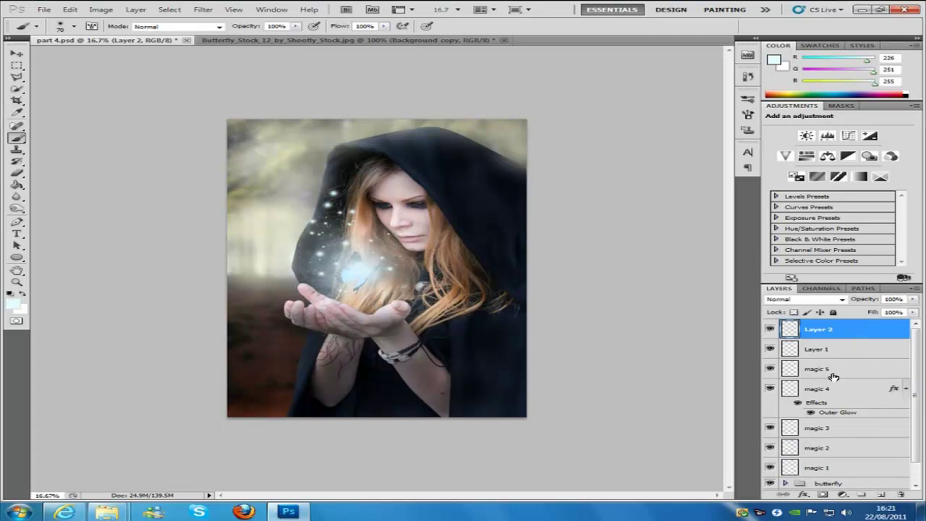
key(ctrl+z)
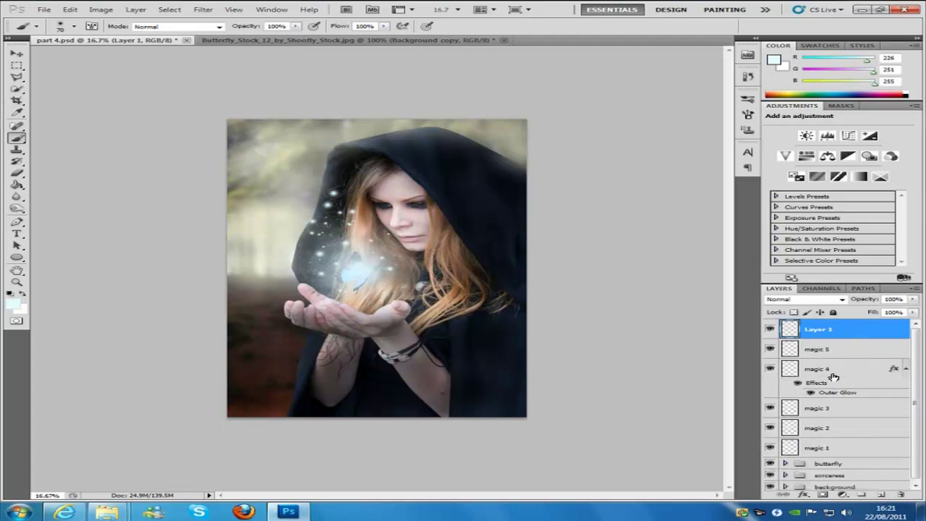
double_click(820, 330)
text(magic 6)
click(870, 330)
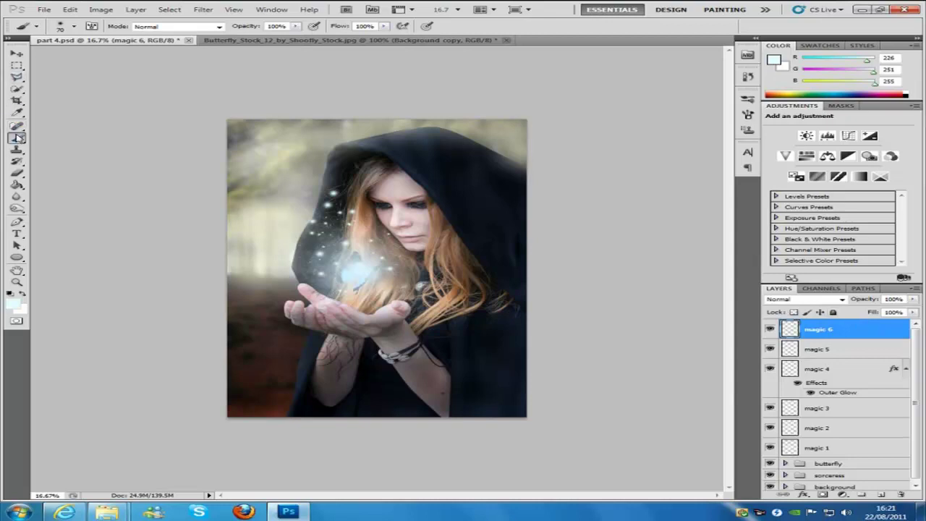
- Set the soft round brush to 900 px and paint one large glow just above the butterfly on the magic 6 layer
click(74, 26)
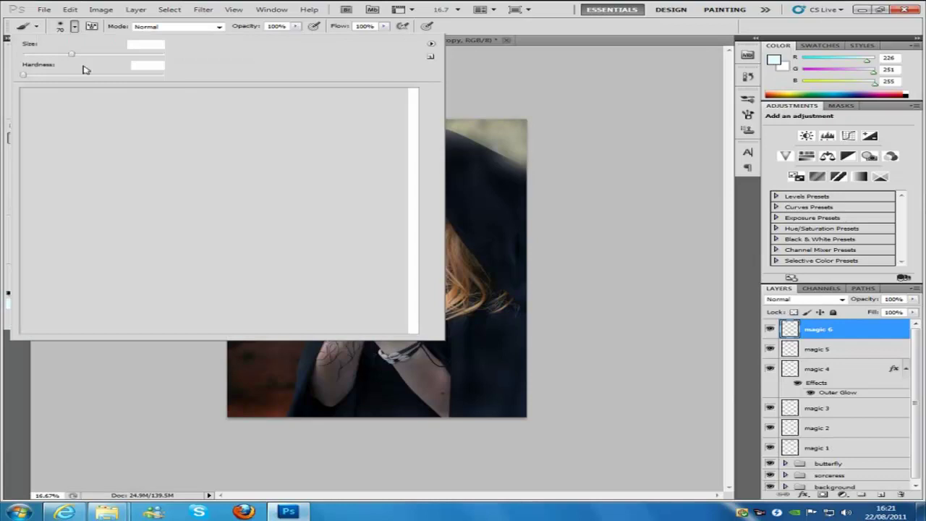
double_click(142, 44)
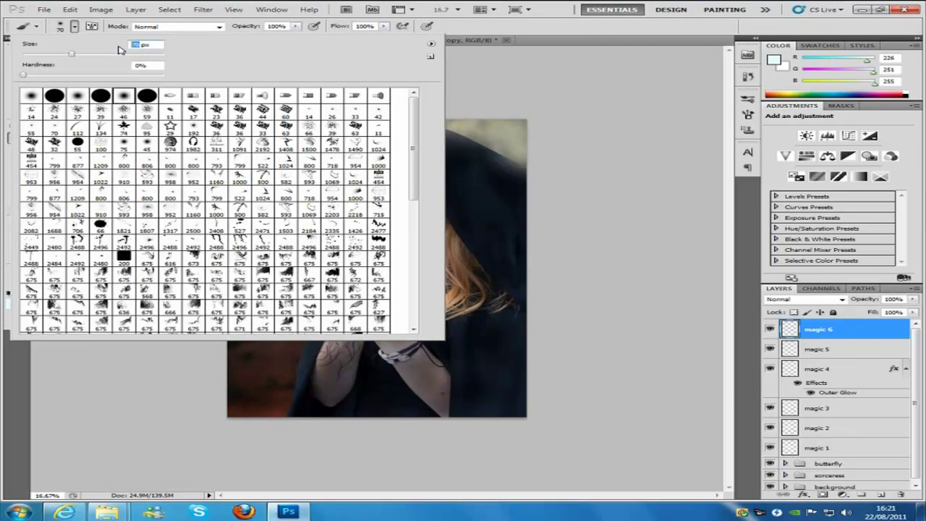
text(900)
click(73, 27)
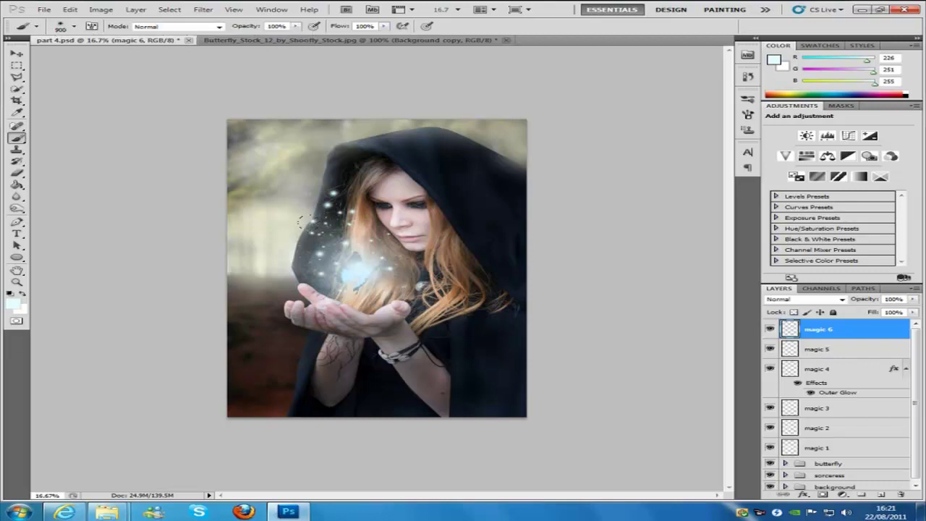
click(310, 227)
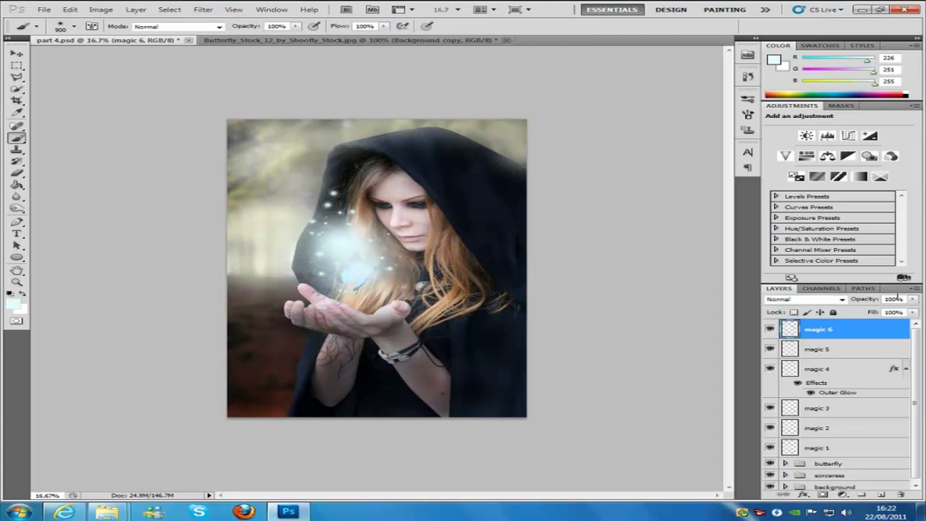
- Lower the opacity of the magic 6 layer to 45%
click(913, 300)
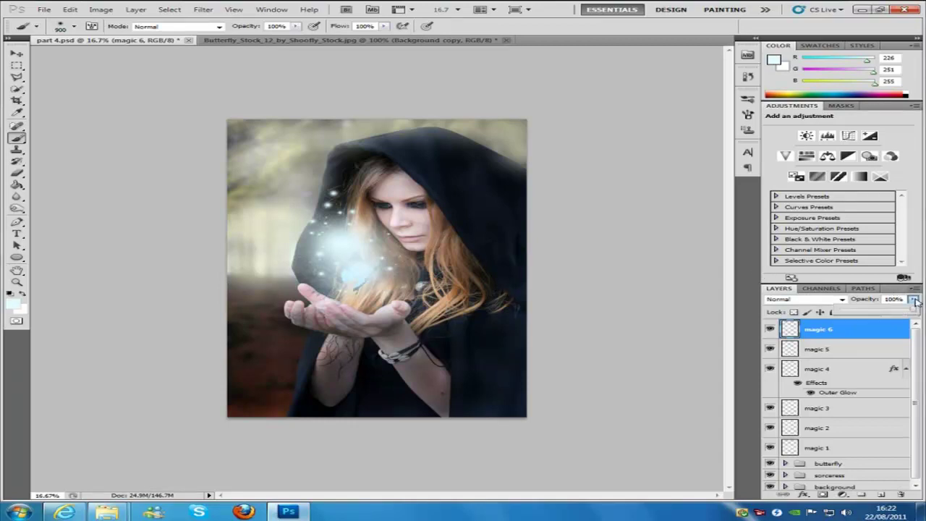
drag(914, 311, 875, 313)
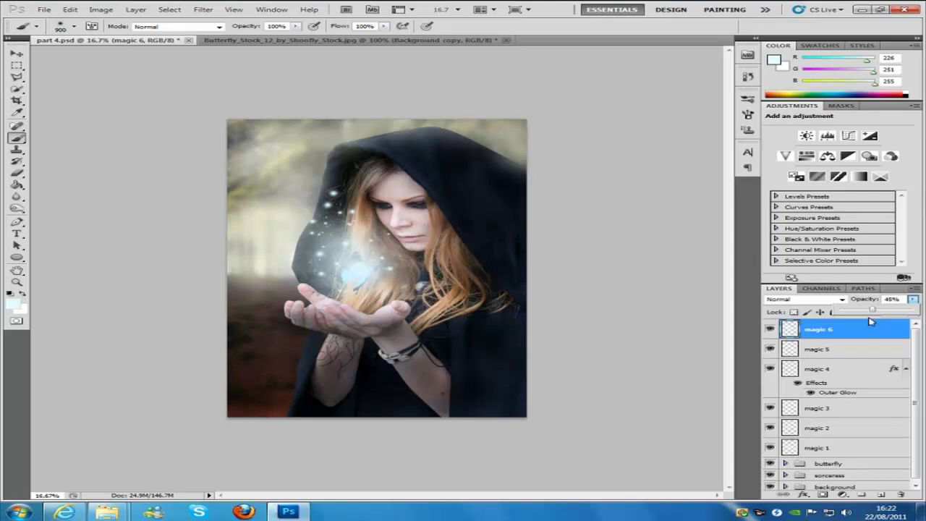
click(875, 334)
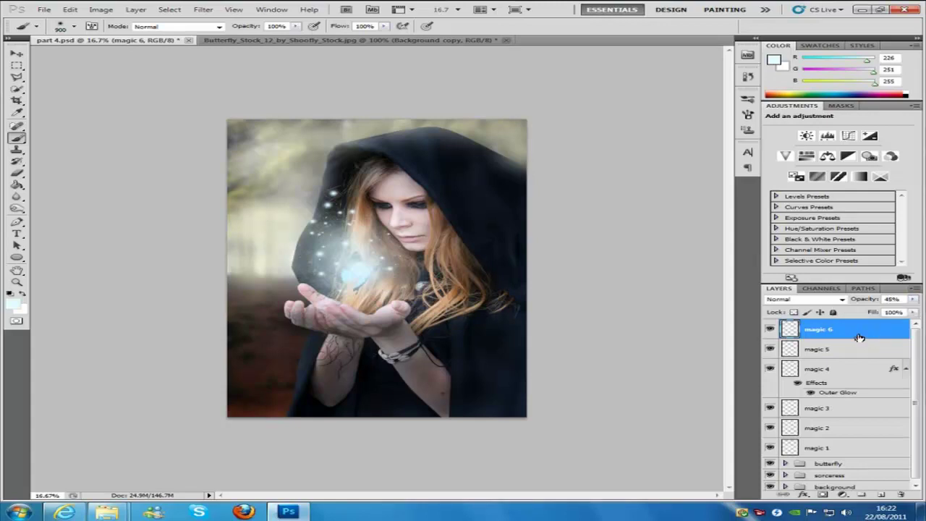
- Put all the layers from magic 1 to magic 6 together into a new layer group
click(847, 448)
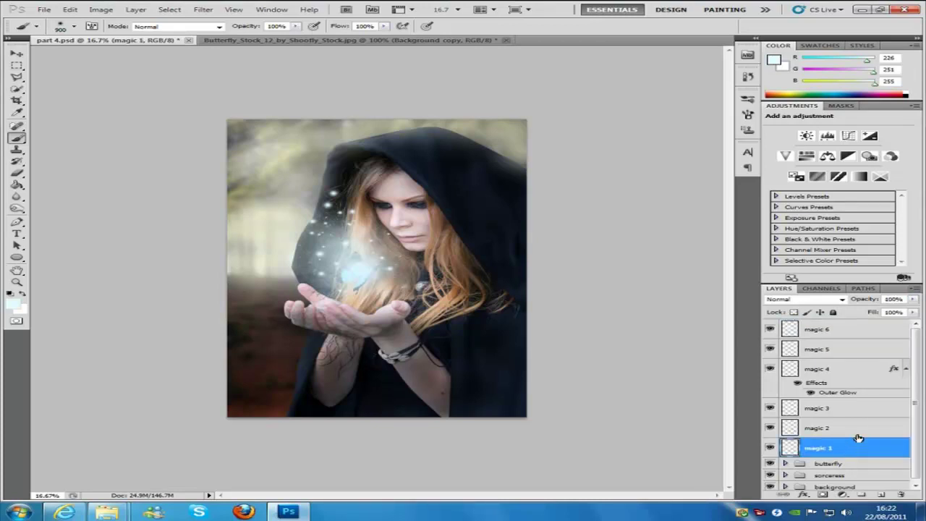
shift+click(857, 431)
shift+click(852, 409)
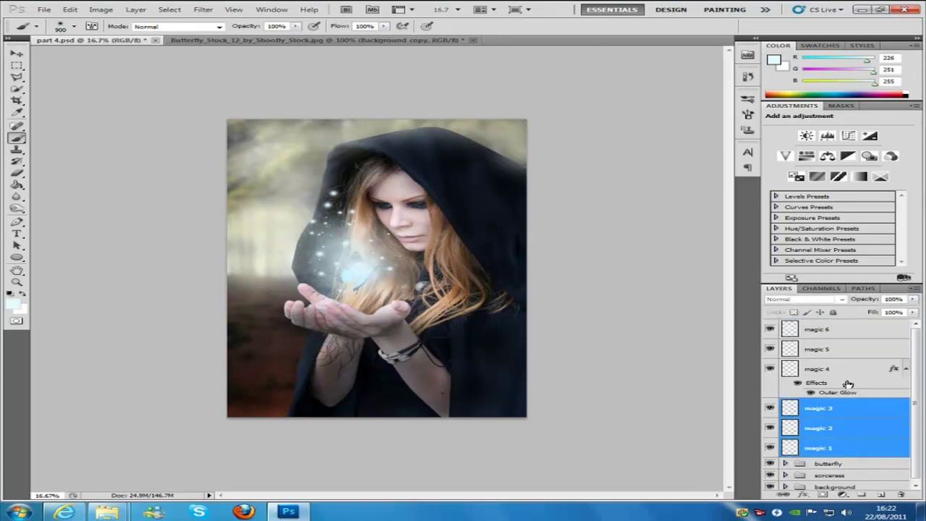
shift+click(848, 370)
shift+click(847, 351)
shift+click(852, 331)
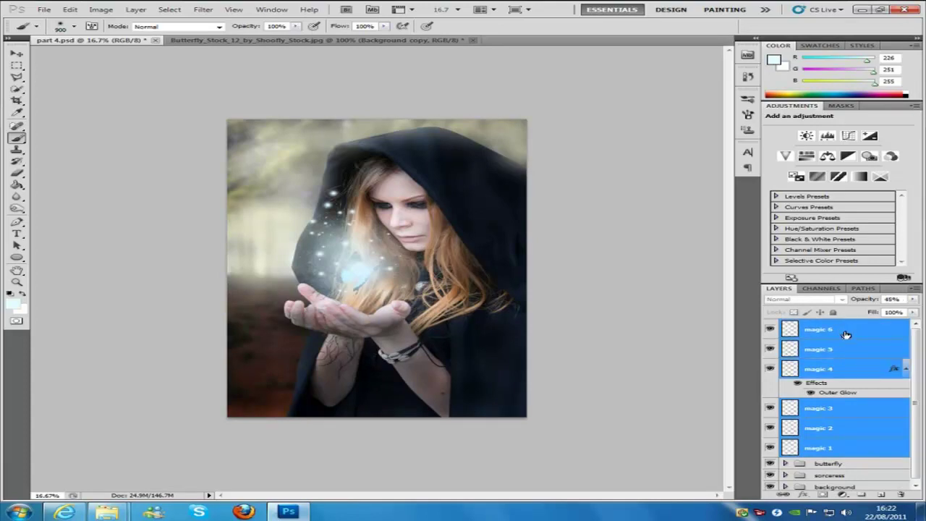
key(ctrl+g)
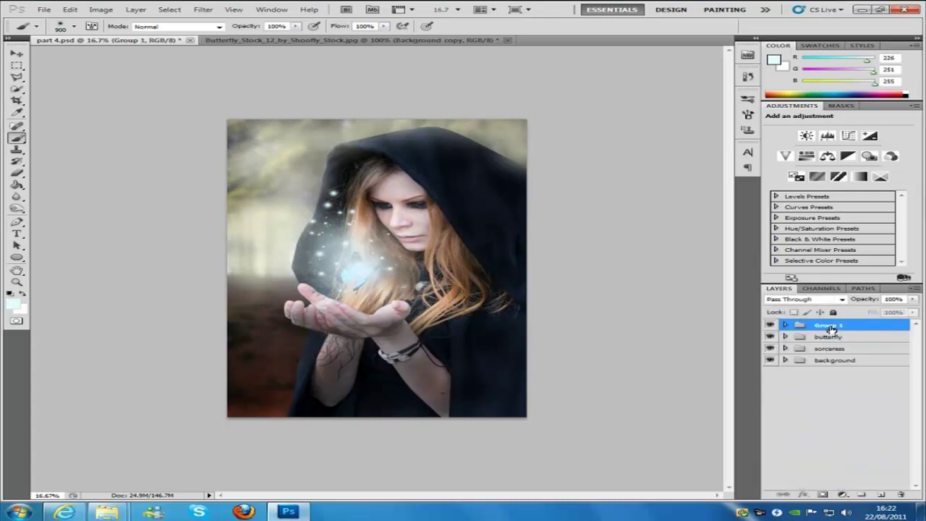
- Rename the new layer group "magical light" and deselect all layers
double_click(831, 325)
text(ma)
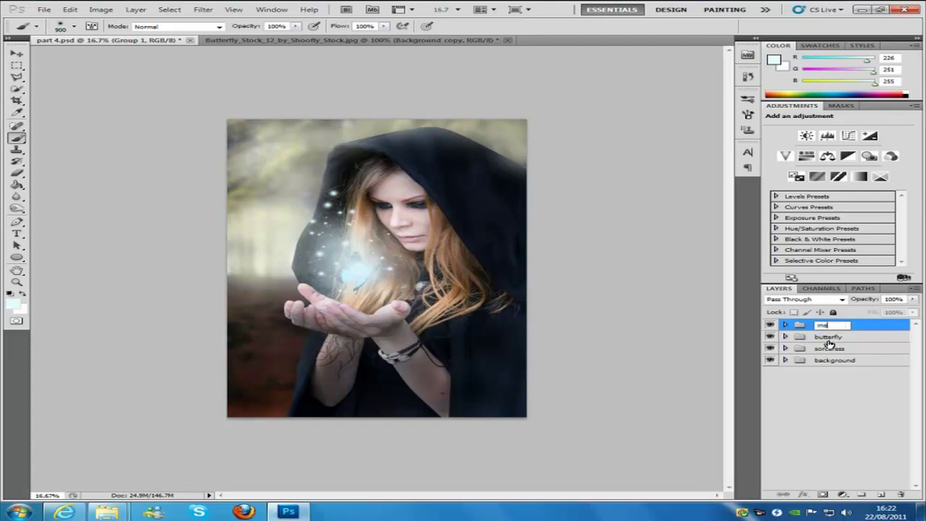
text(gical light)
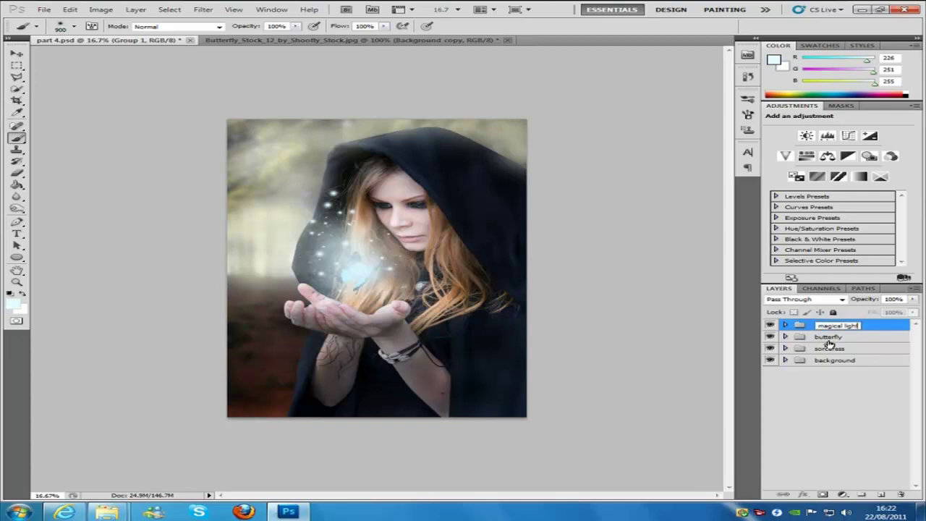
click(878, 383)
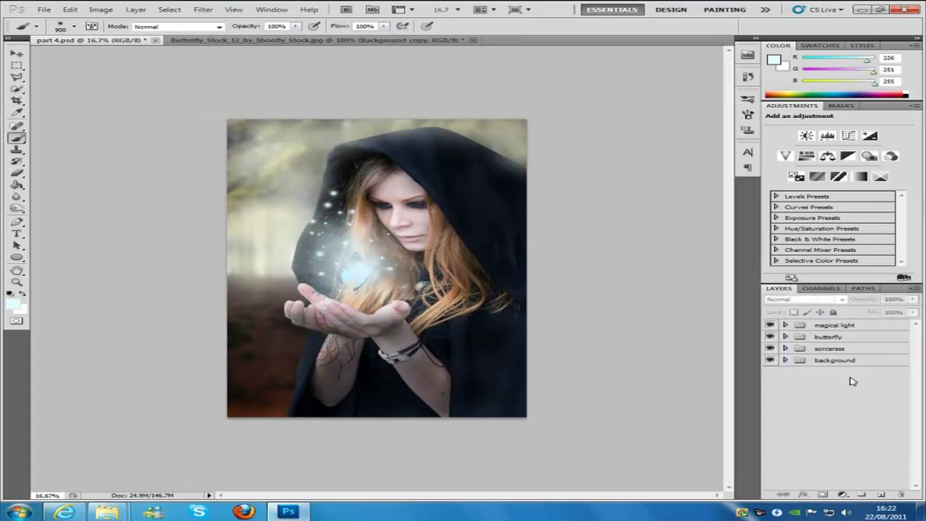